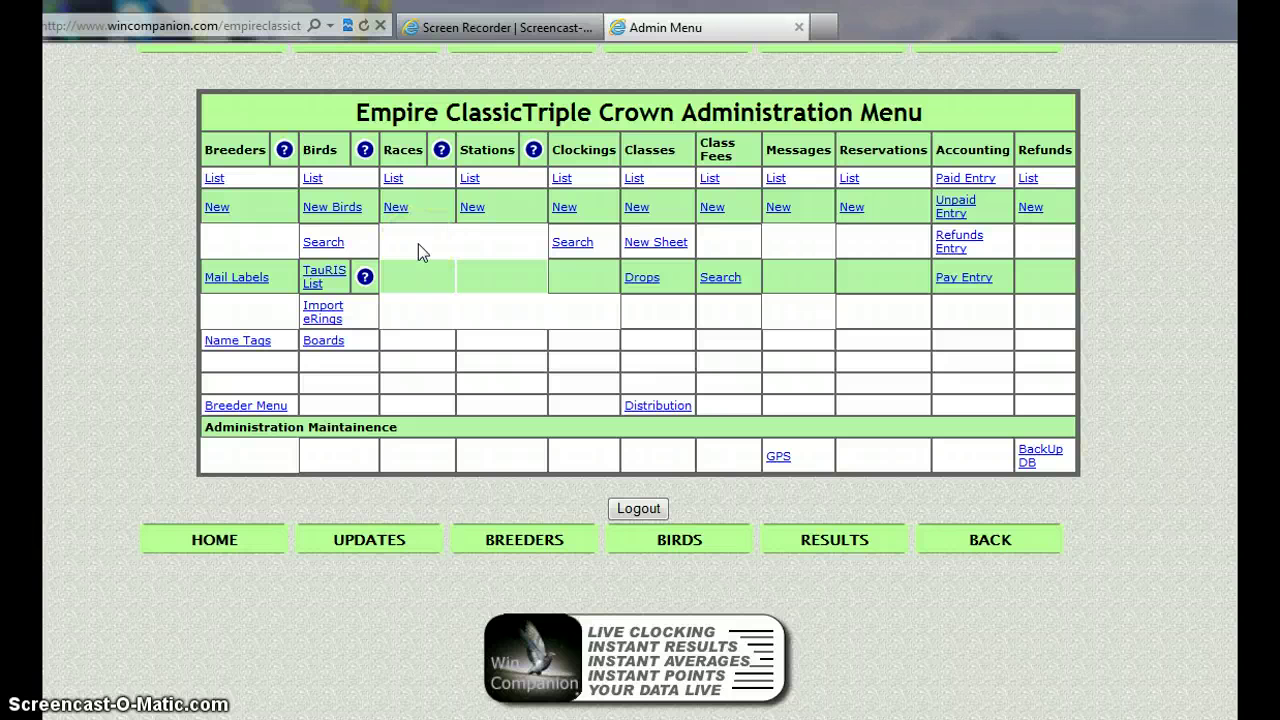
# Step: Export the TauRIS List for the birds and choose to save the download to a specific location
pyautogui.click(418, 244)
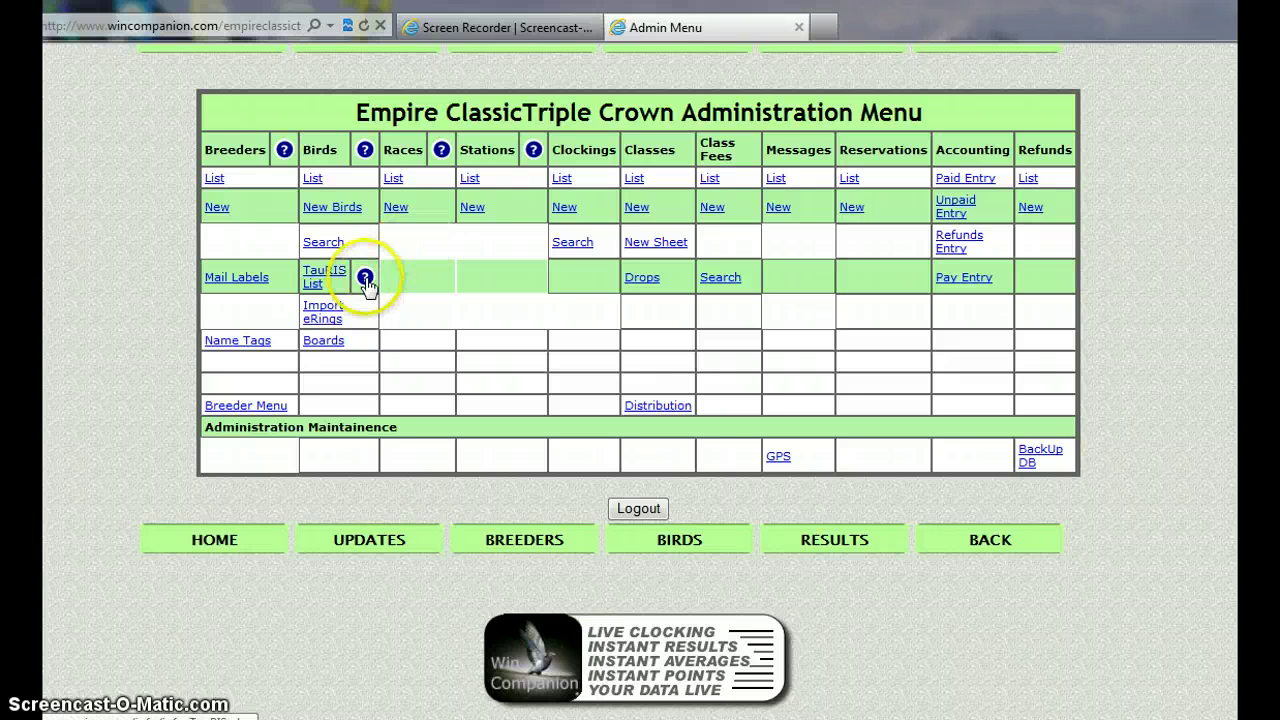
pyautogui.click(314, 278)
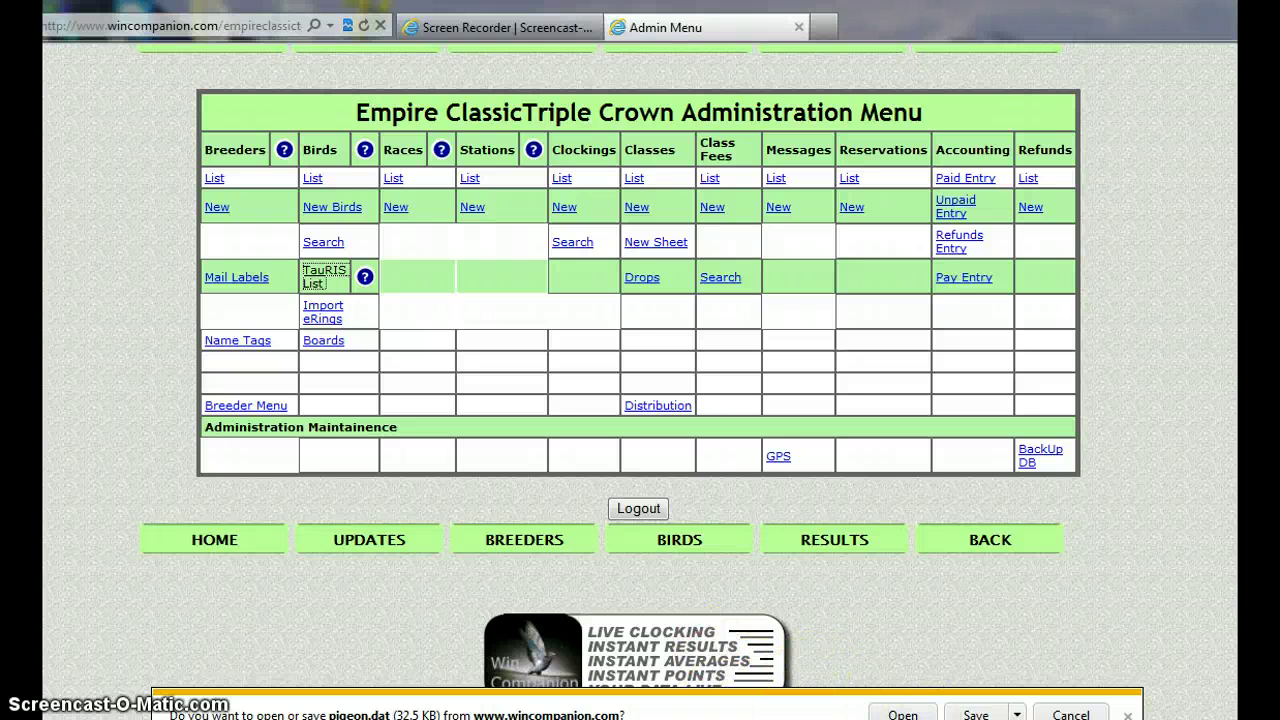
pyautogui.click(1017, 713)
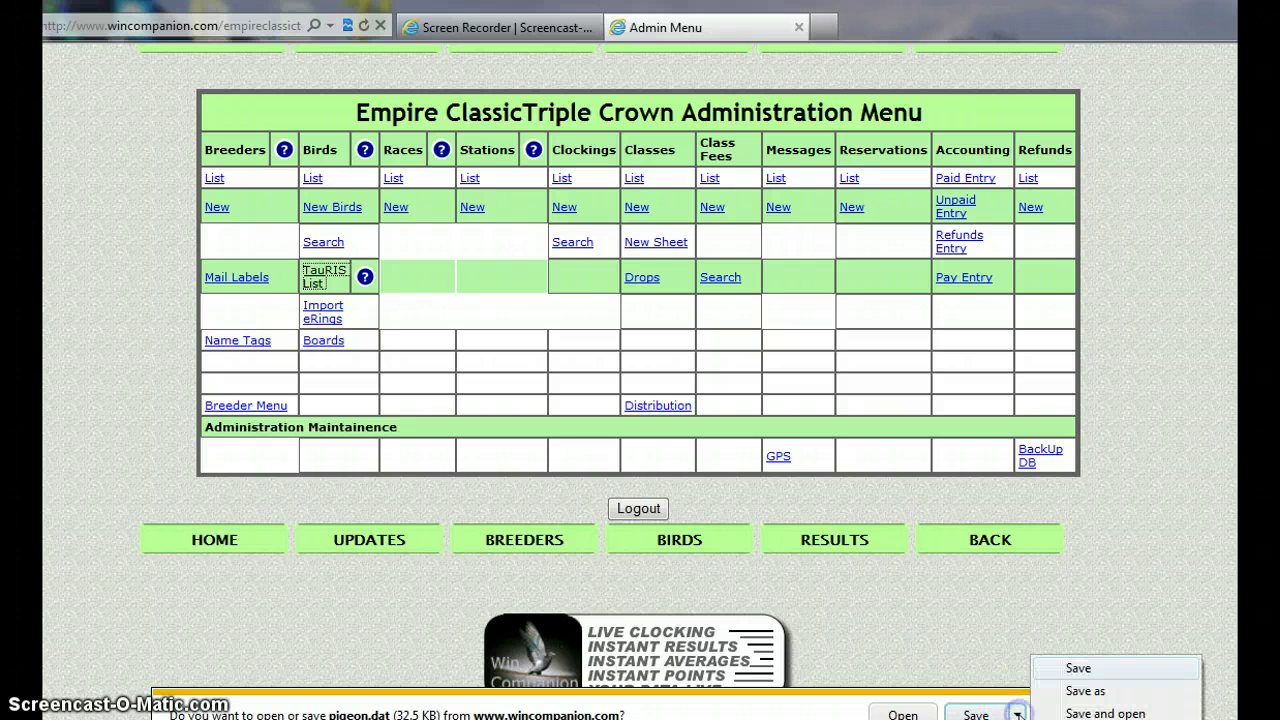
pyautogui.click(1085, 692)
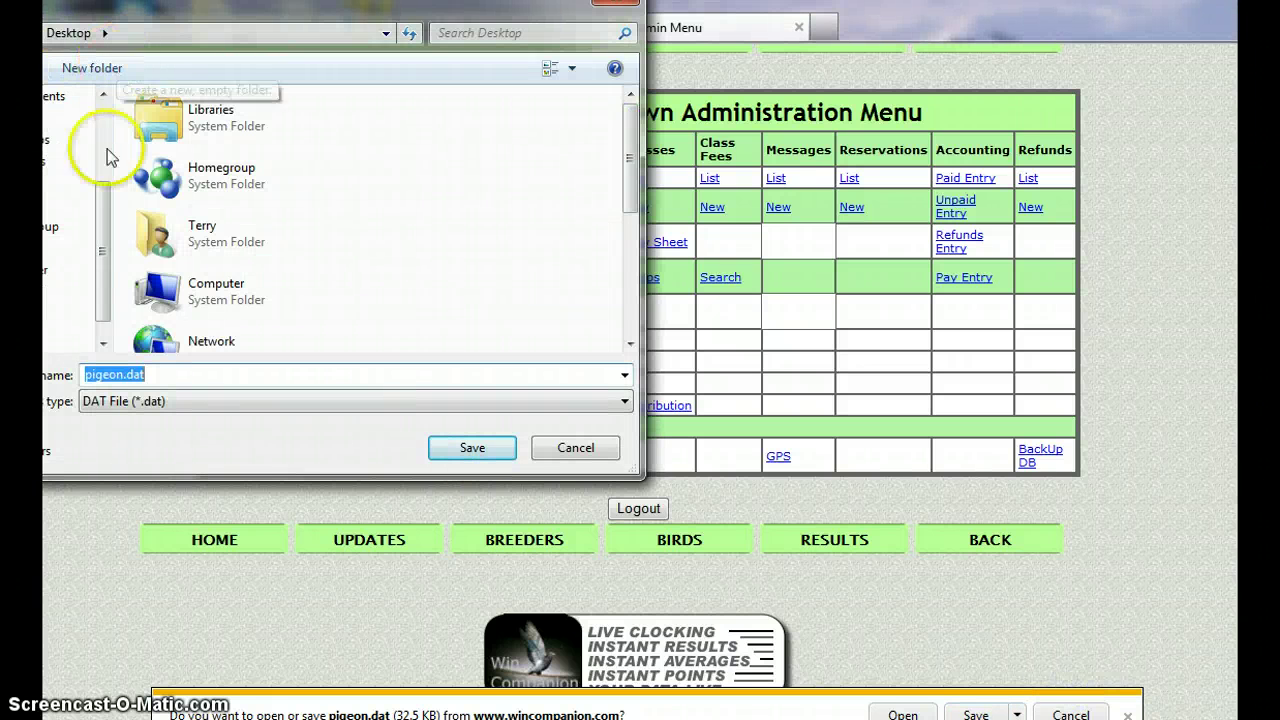
# Step: Set the save location to the pigeon folder inside TauRIS Derby under Program Files (x86) on drive C
pyautogui.click(185, 290)
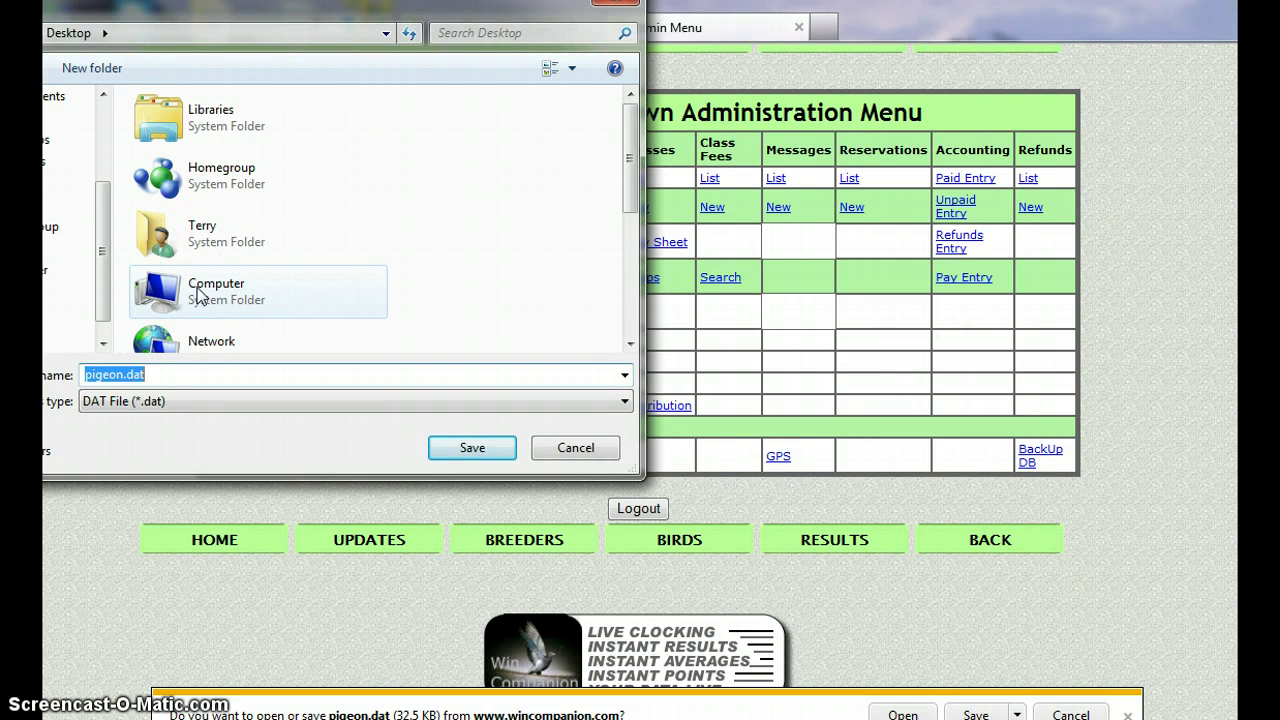
pyautogui.doubleClick(198, 292)
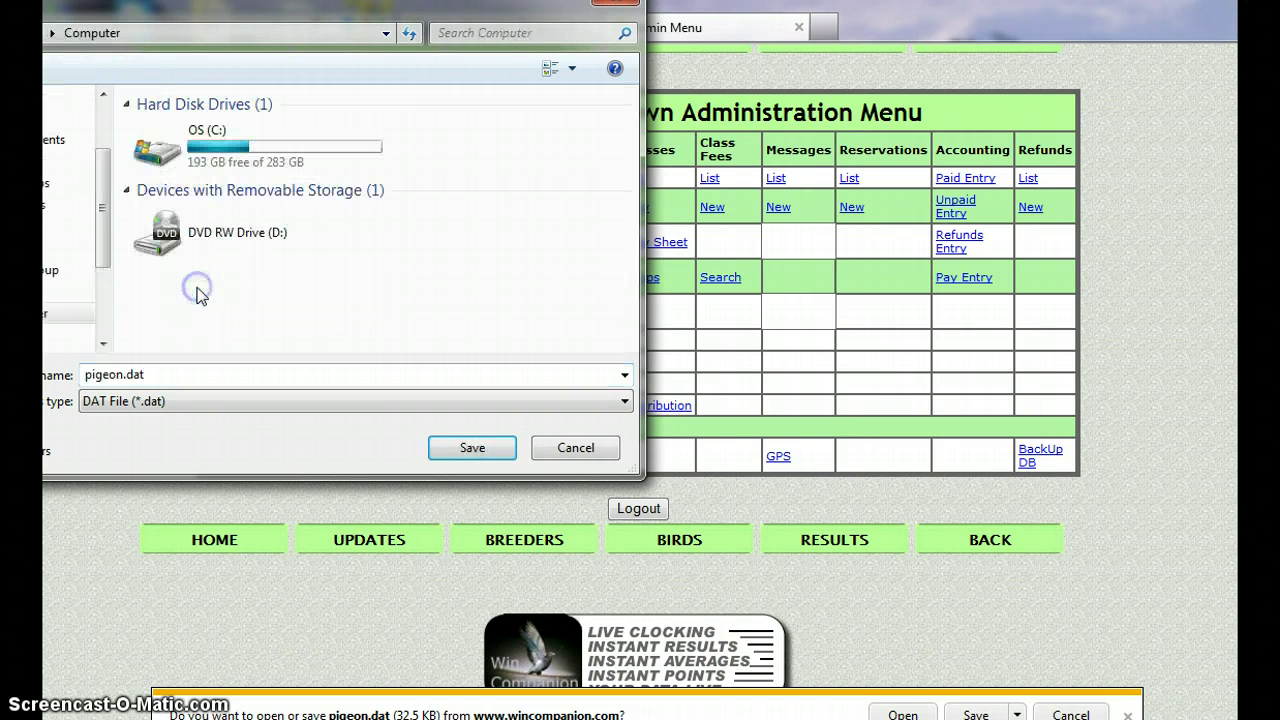
pyautogui.click(215, 152)
pyautogui.doubleClick(215, 152)
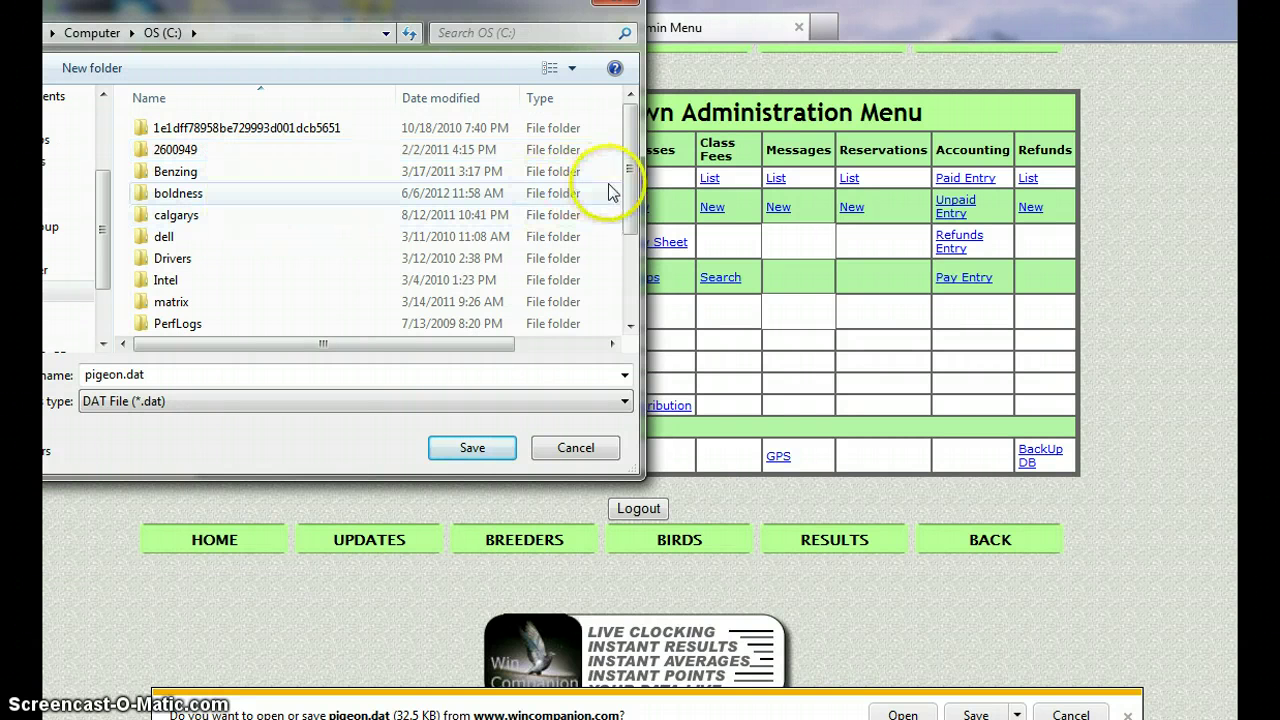
pyautogui.moveTo(625, 198); pyautogui.dragTo(630, 258)
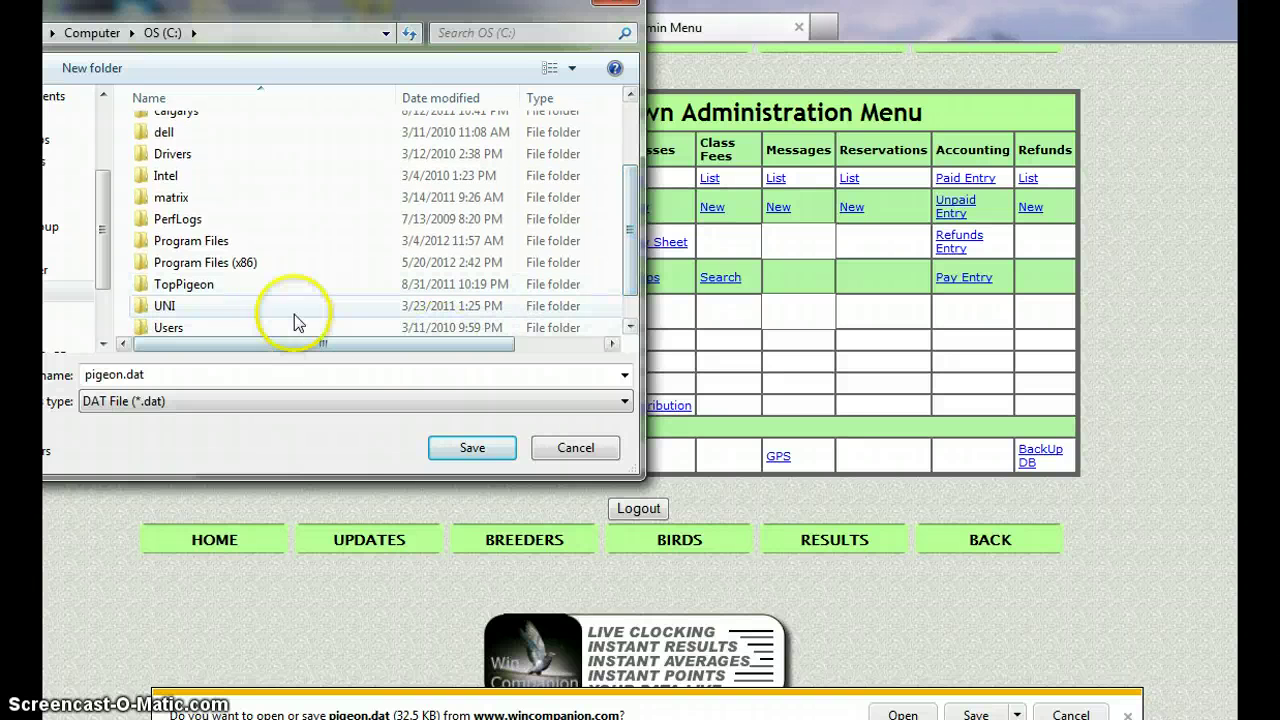
pyautogui.doubleClick(234, 262)
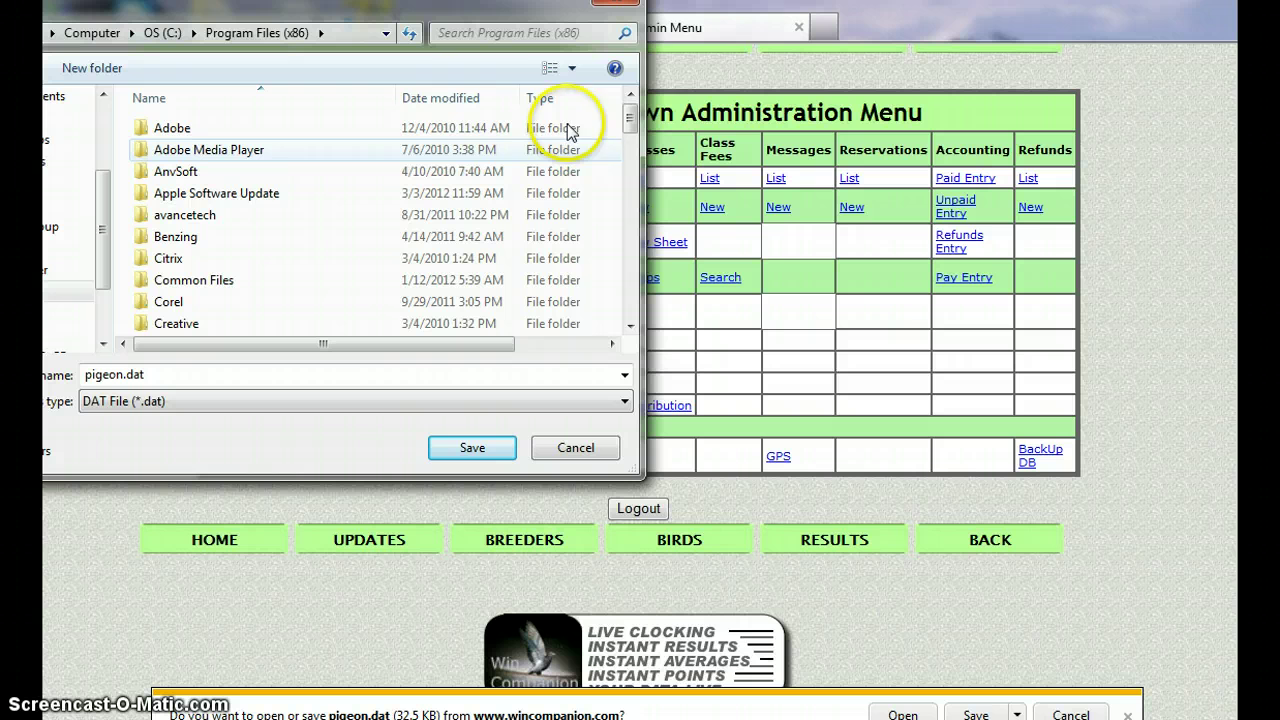
pyautogui.moveTo(626, 118); pyautogui.dragTo(630, 268)
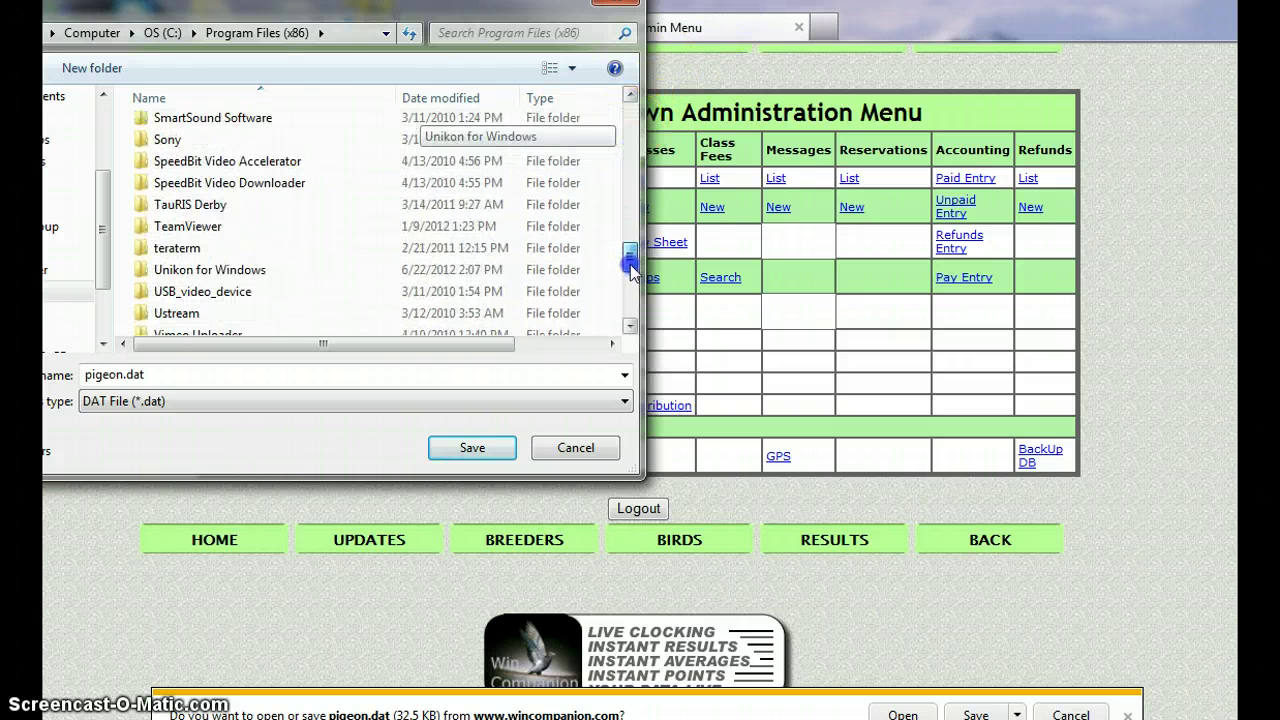
pyautogui.click(183, 205)
pyautogui.doubleClick(183, 205)
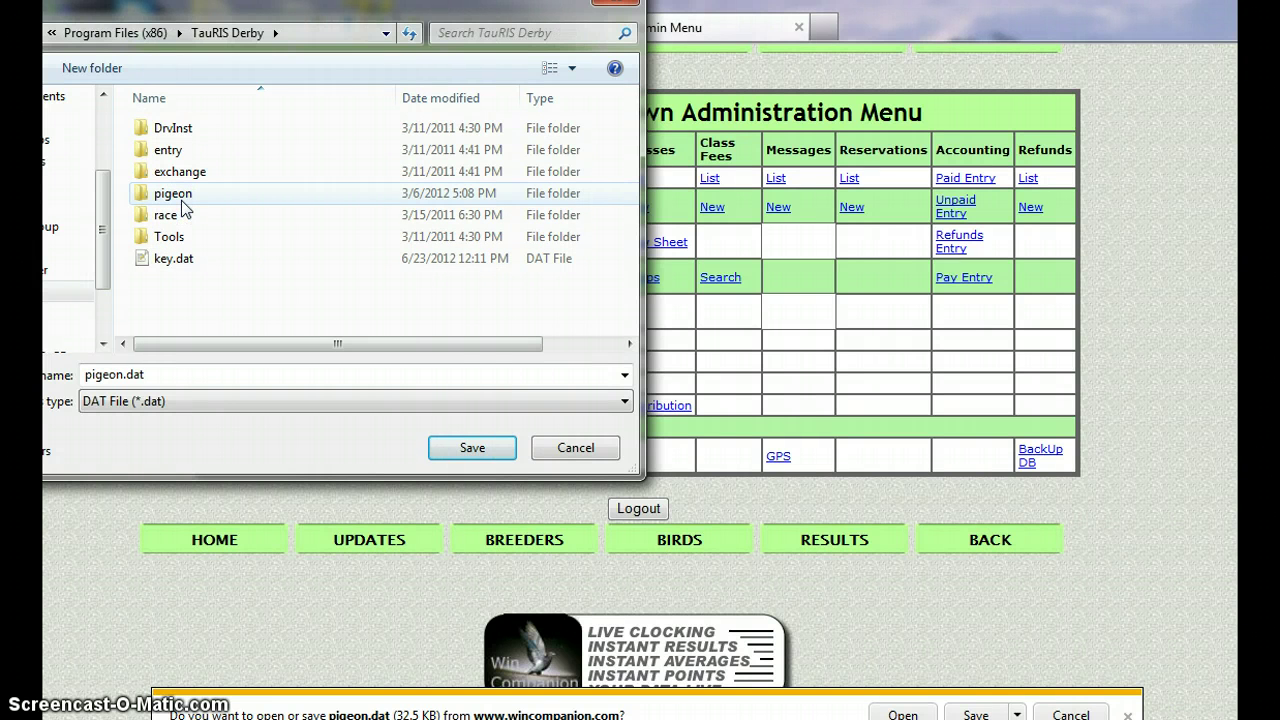
pyautogui.click(182, 196)
pyautogui.doubleClick(183, 195)
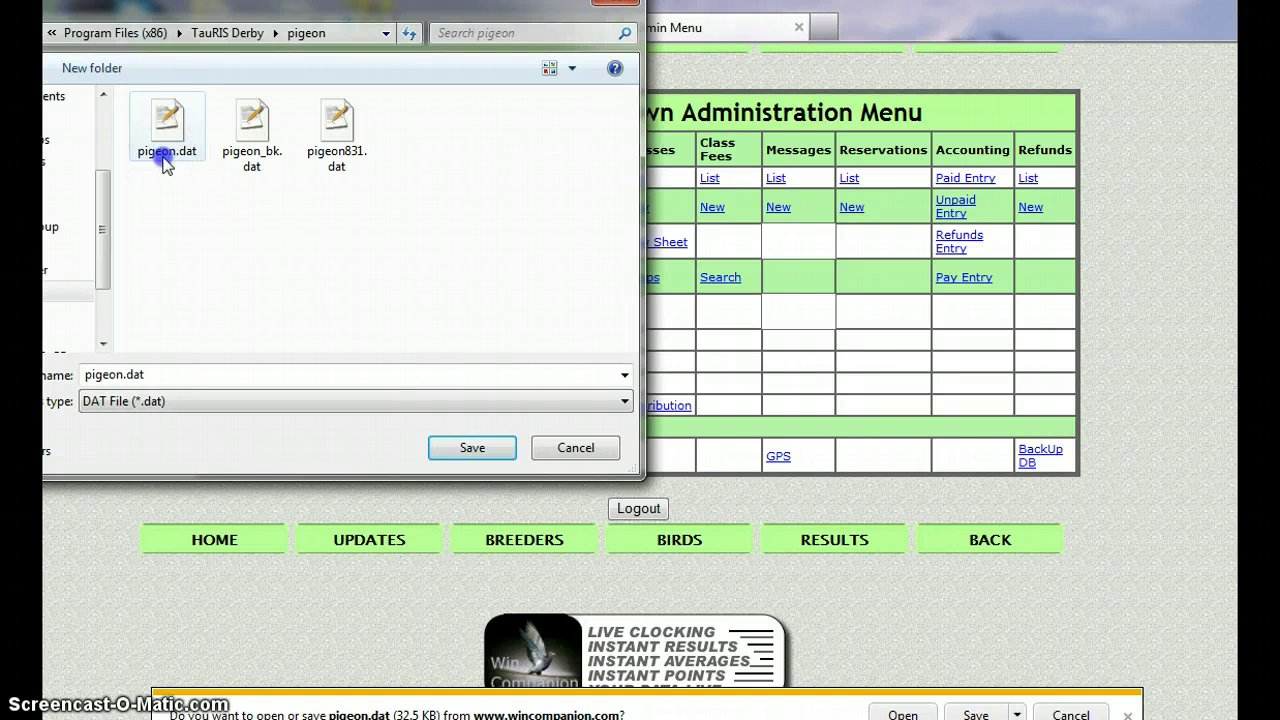
# Step: Save the download as pigeon.dat, replacing the existing file of that name
pyautogui.click(165, 163)
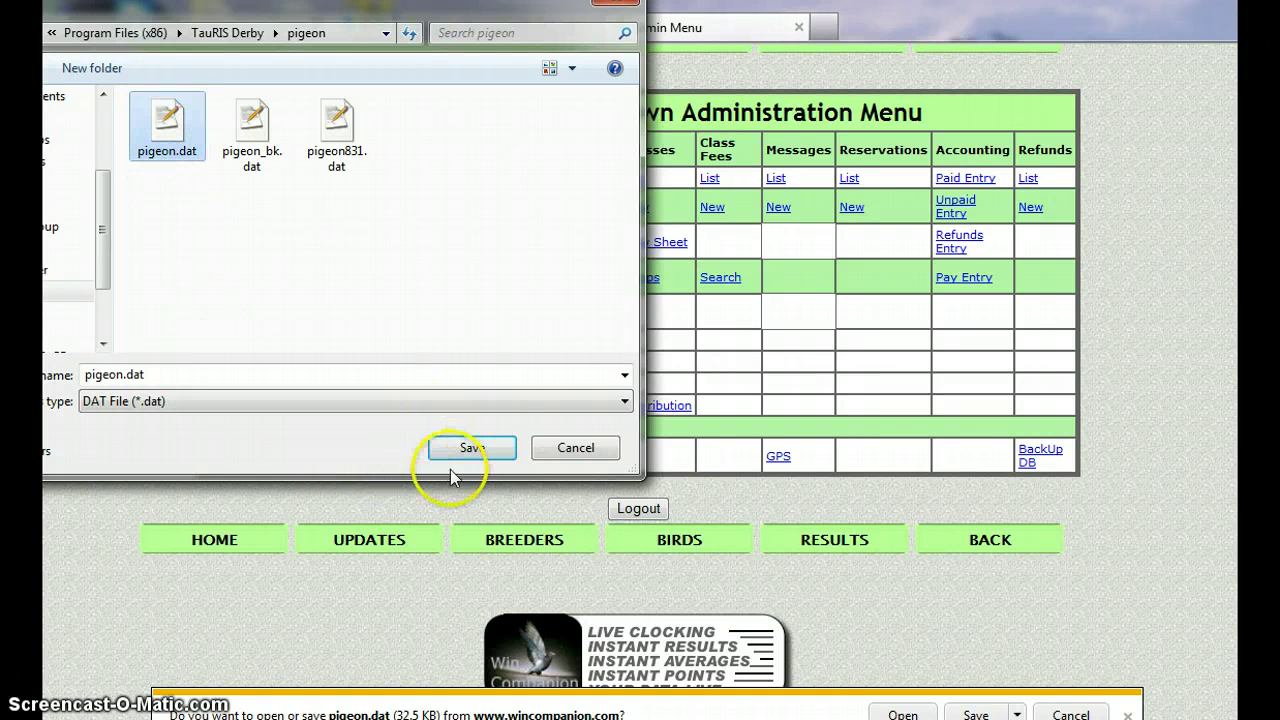
pyautogui.click(474, 450)
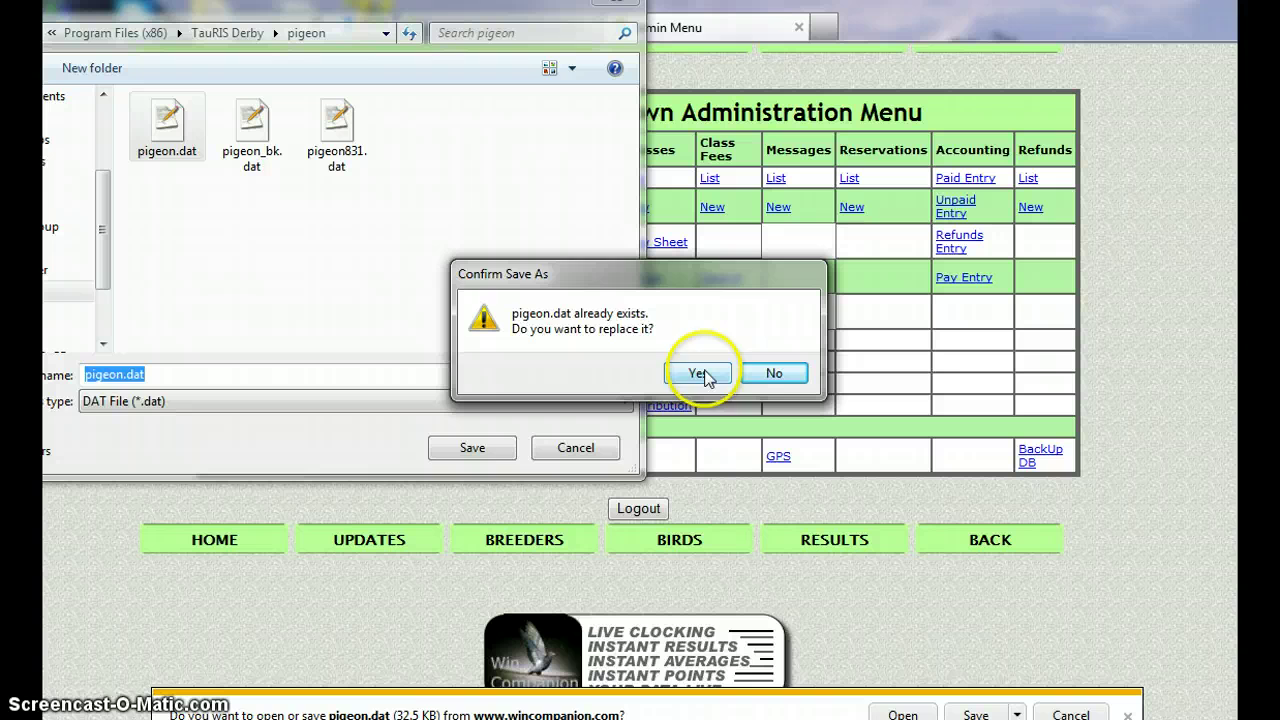
pyautogui.click(697, 373)
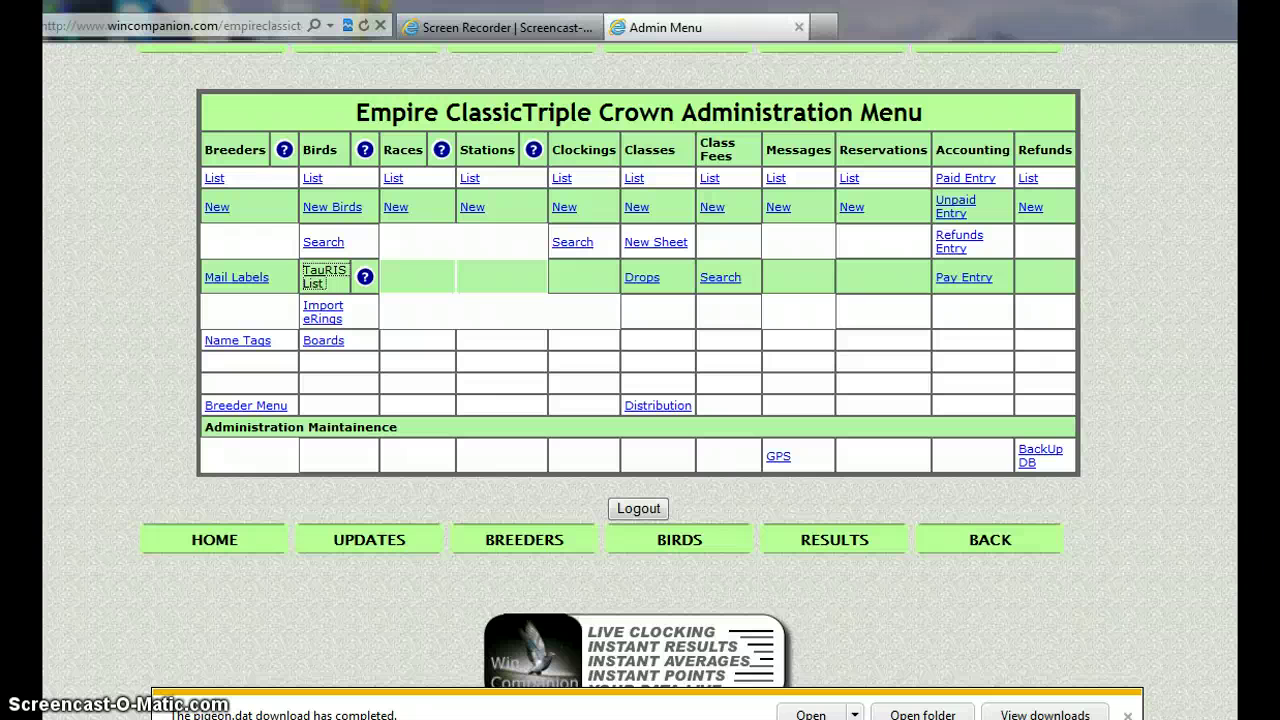
# Step: Switch to the TauRIS Derby program and look through the pigeon list for birds without electronic ring numbers
pyautogui.click(1222, 12)
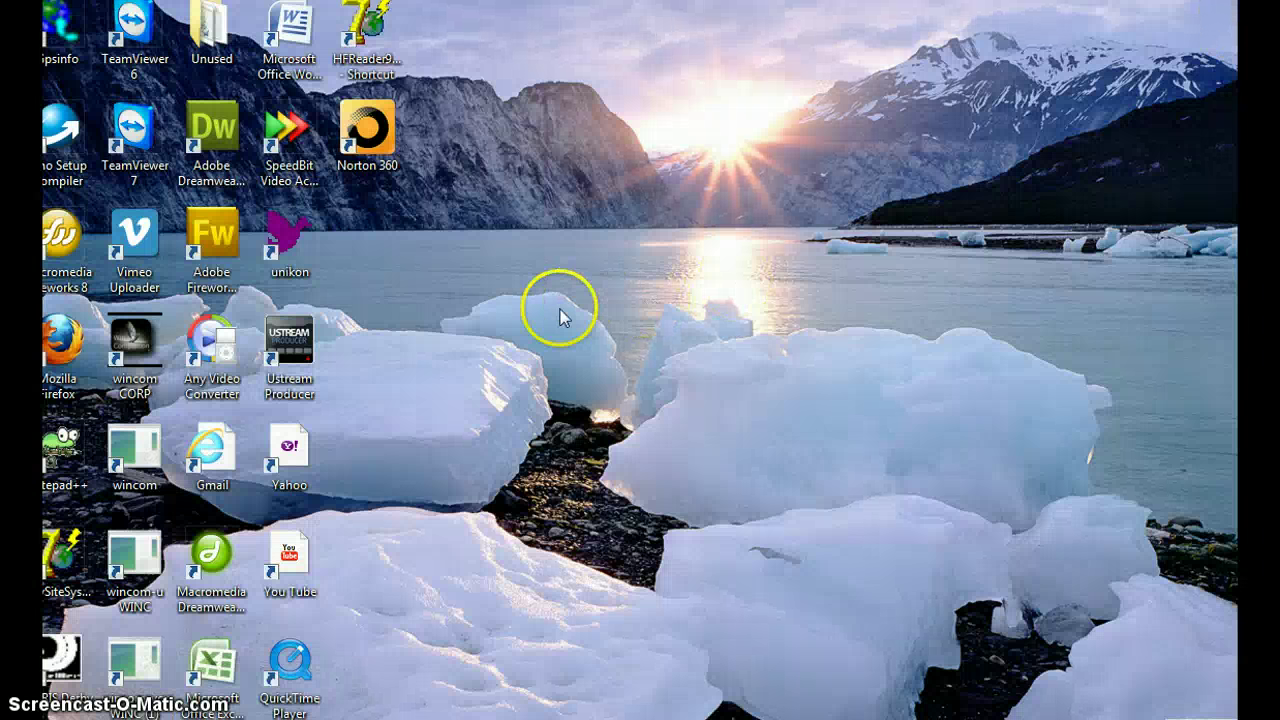
pyautogui.doubleClick(58, 665)
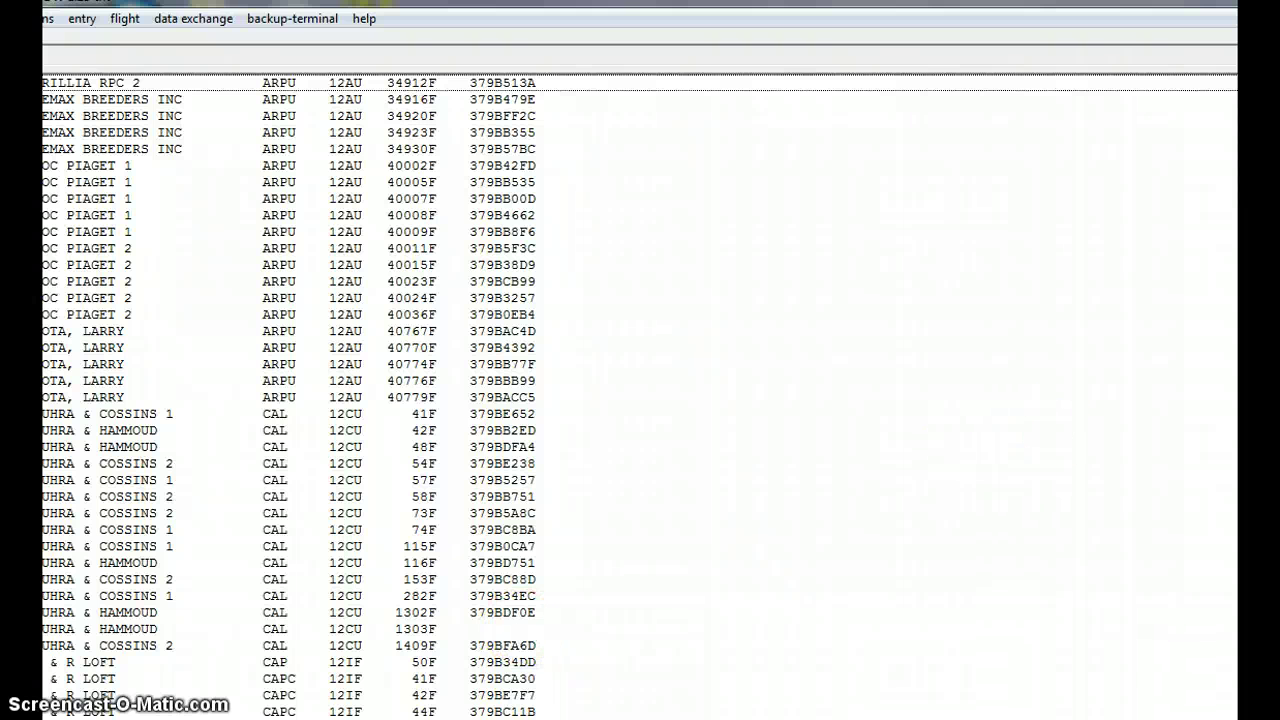
pyautogui.press('pagedown')
pyautogui.press('pagedown')
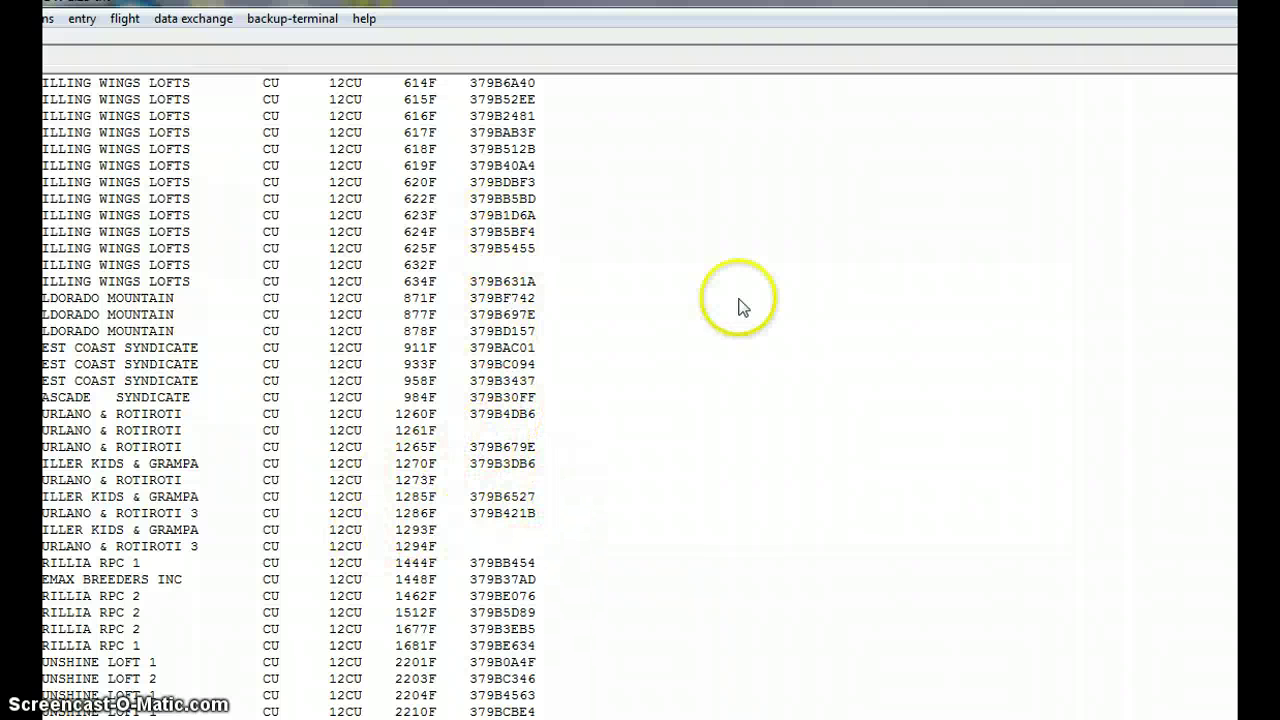
pyautogui.click(50, 19)
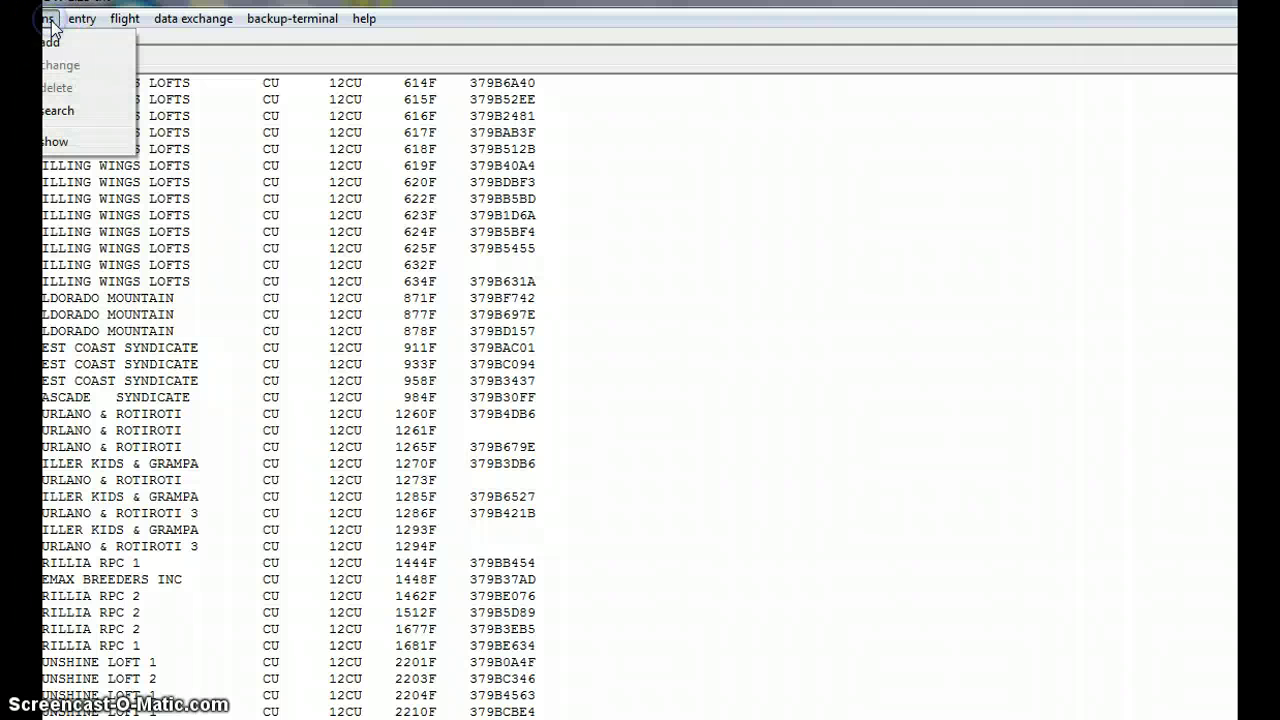
pyautogui.click(64, 66)
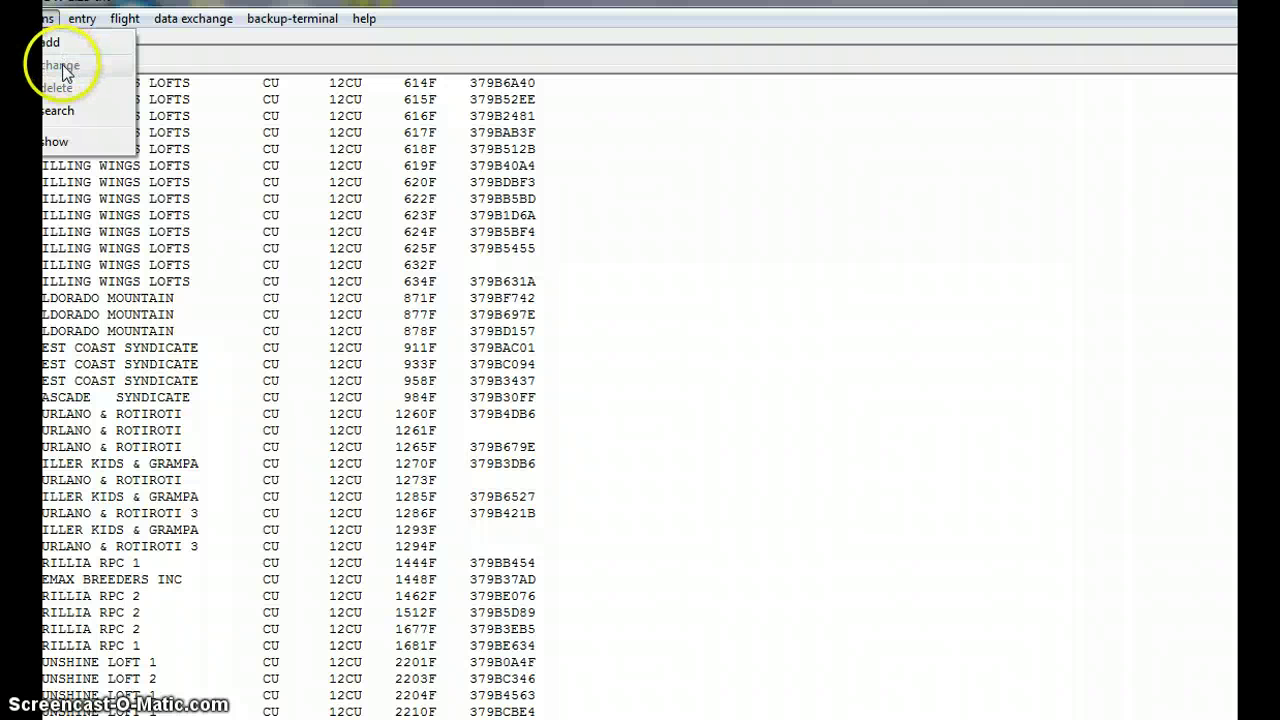
pyautogui.click(64, 67)
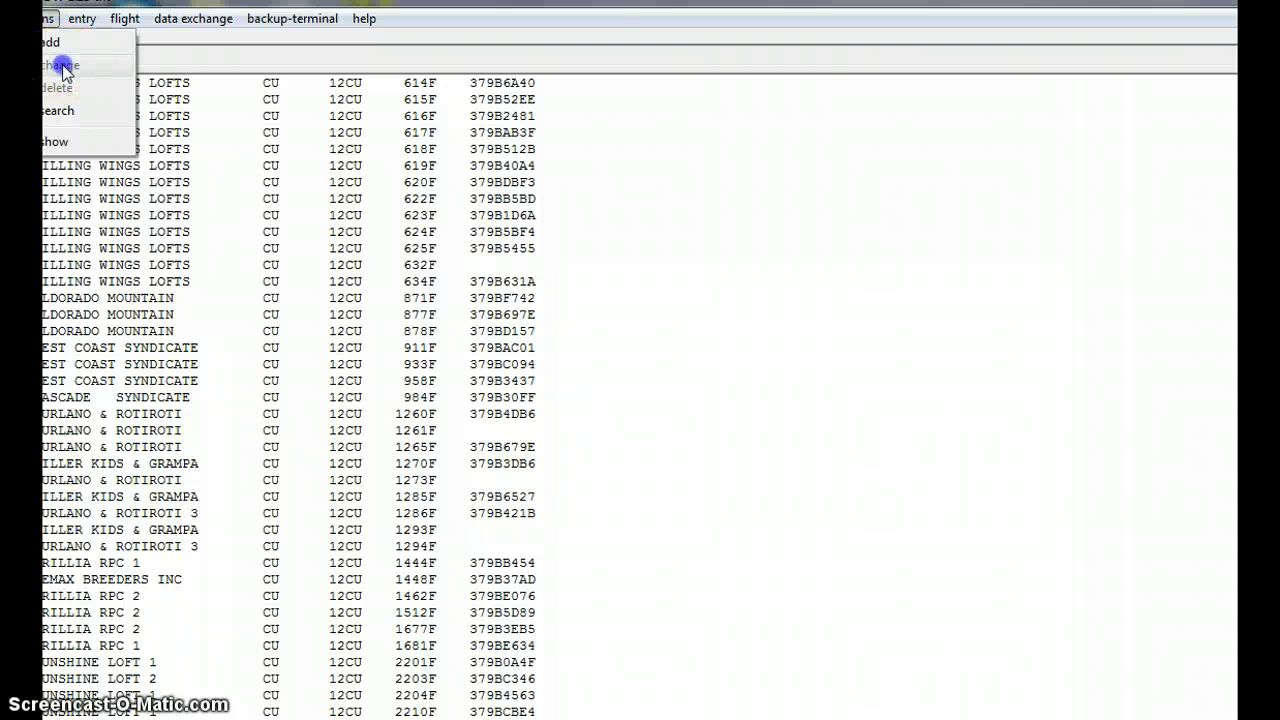
pyautogui.click(120, 72)
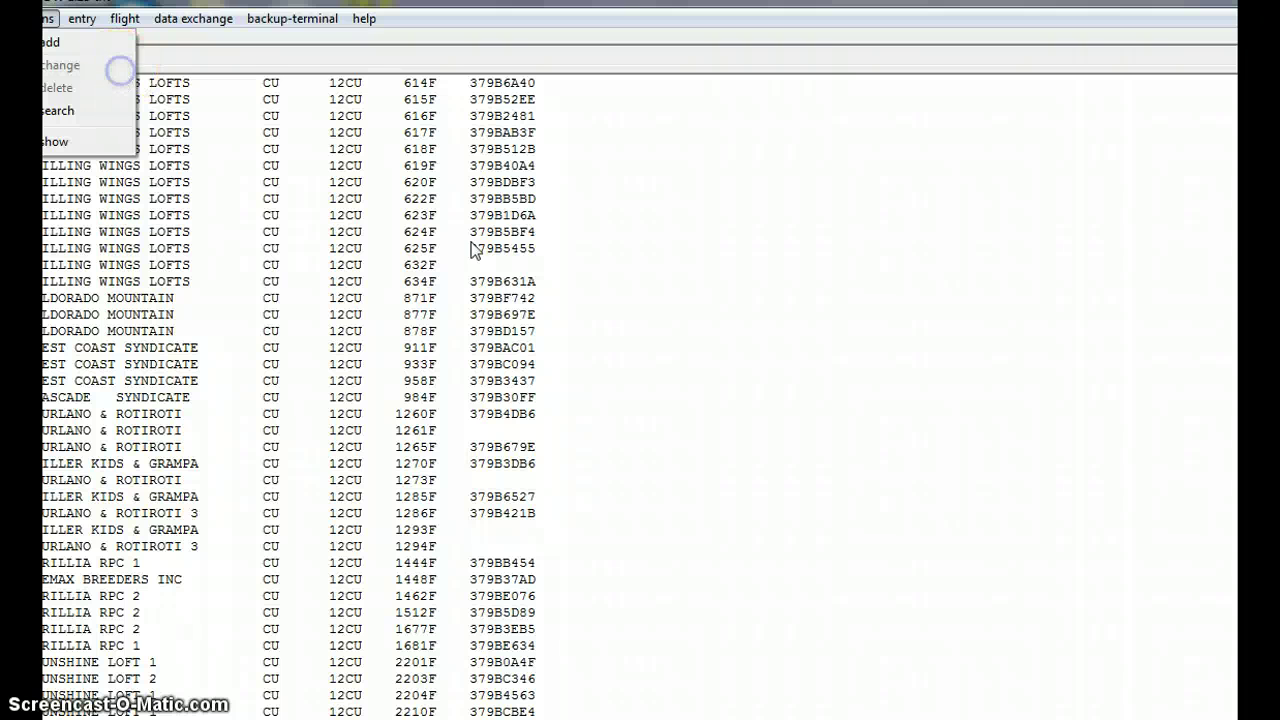
pyautogui.click(923, 334)
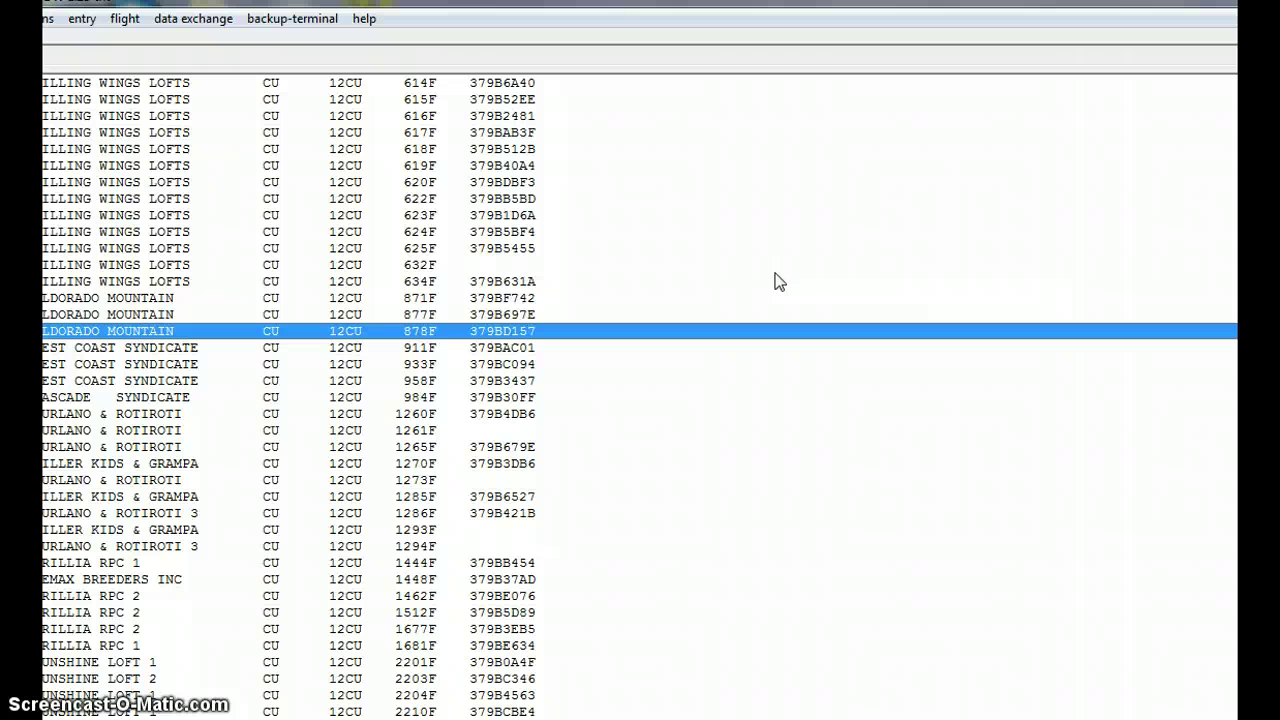
pyautogui.click(677, 275)
pyautogui.click(497, 265)
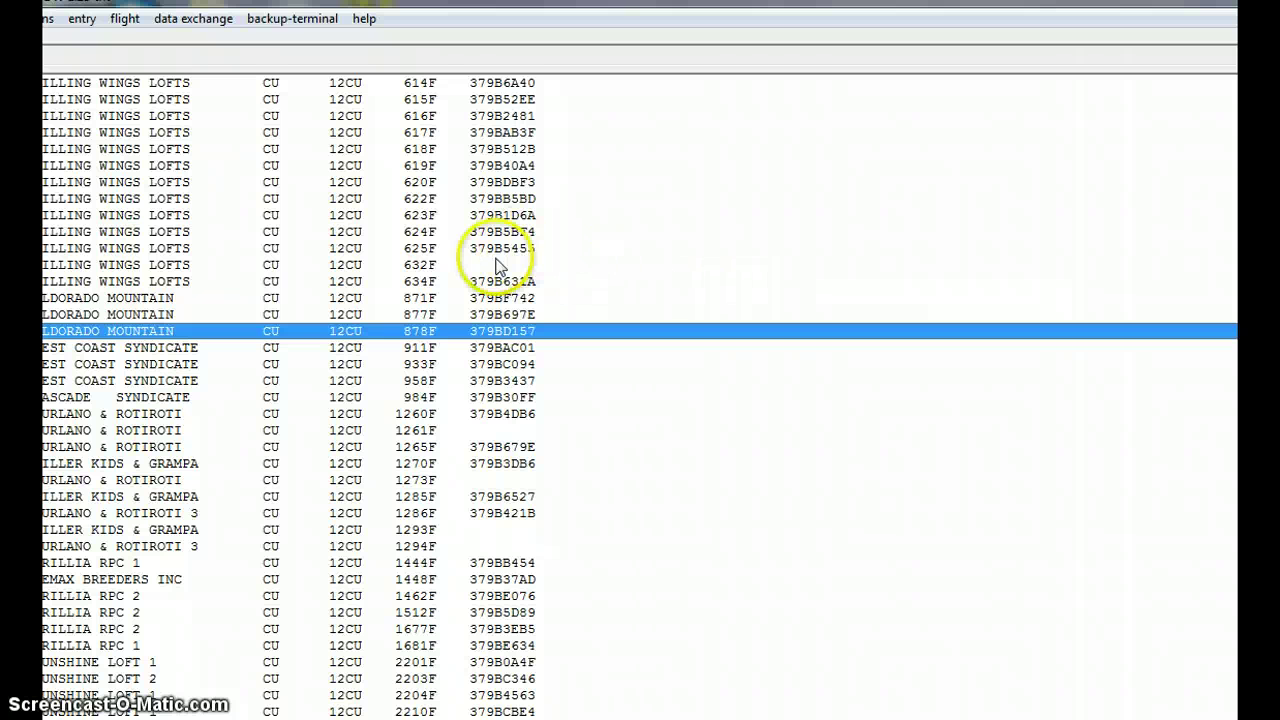
pyautogui.click(615, 252)
pyautogui.click(594, 262)
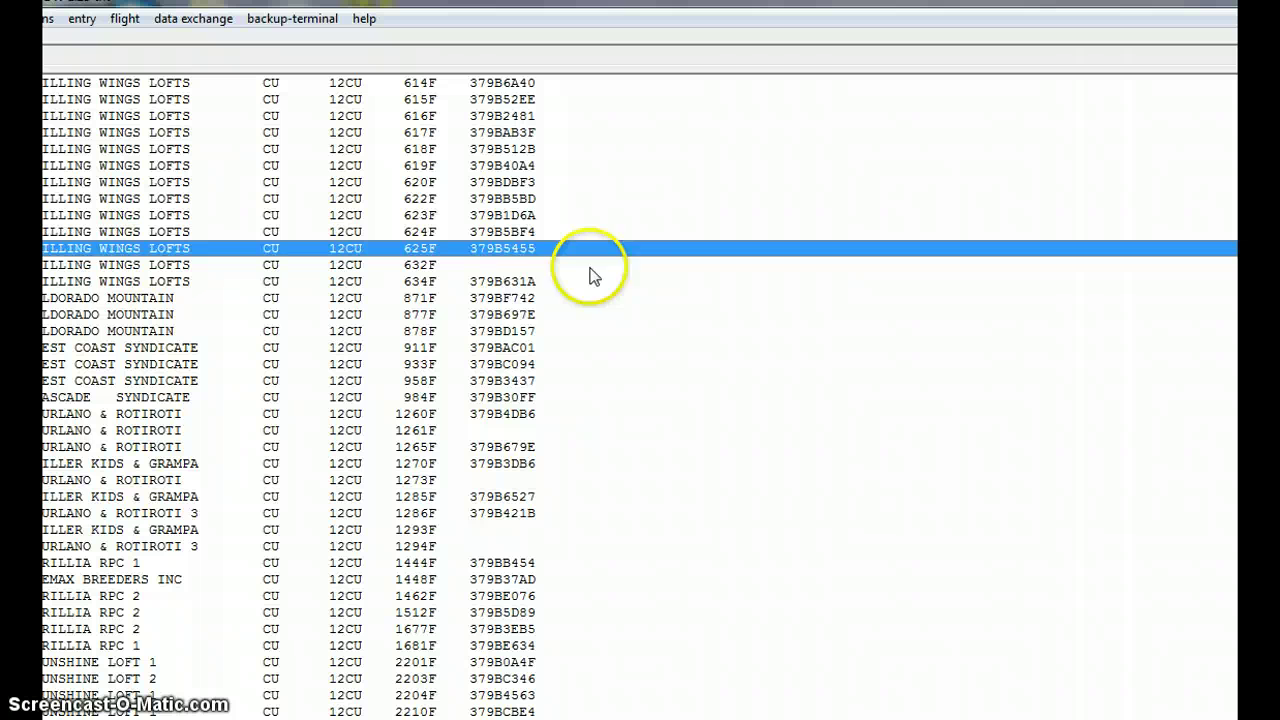
# Step: Try to assign an electronic ring to pigeon 12CU 1261F through its change form, and leave the form without saving
pyautogui.click(170, 432)
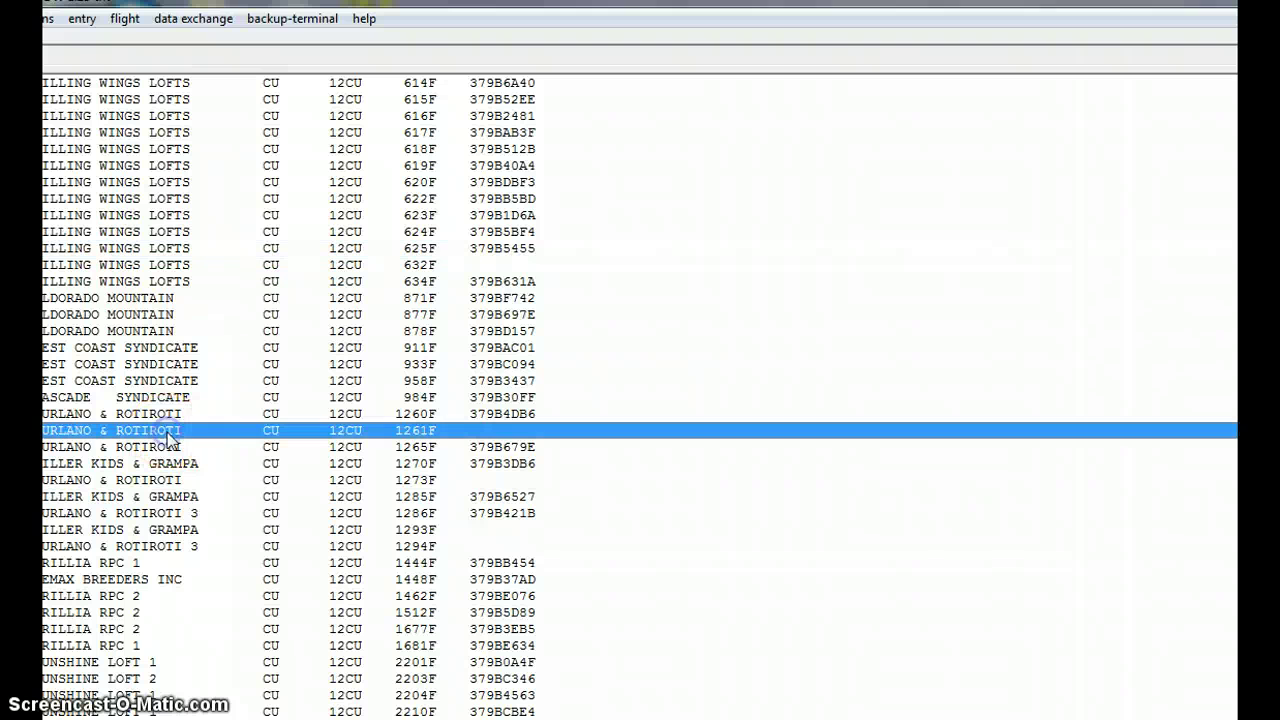
pyautogui.click(47, 18)
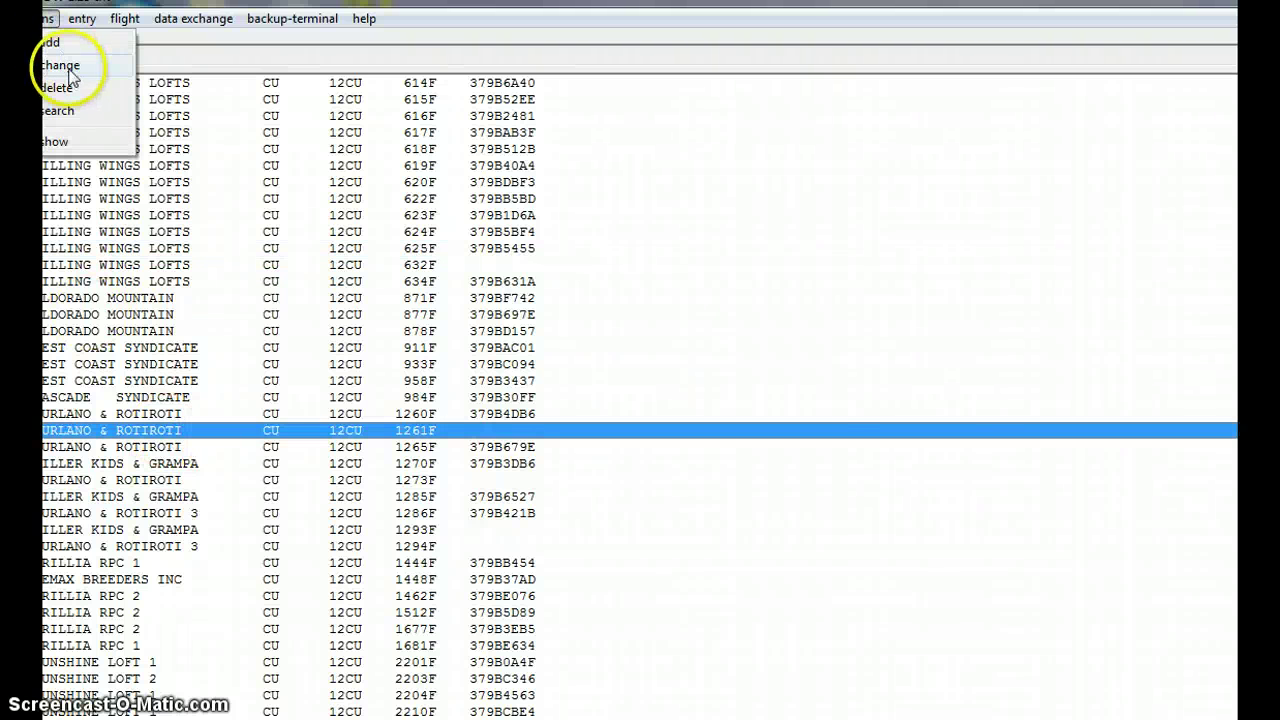
pyautogui.click(66, 67)
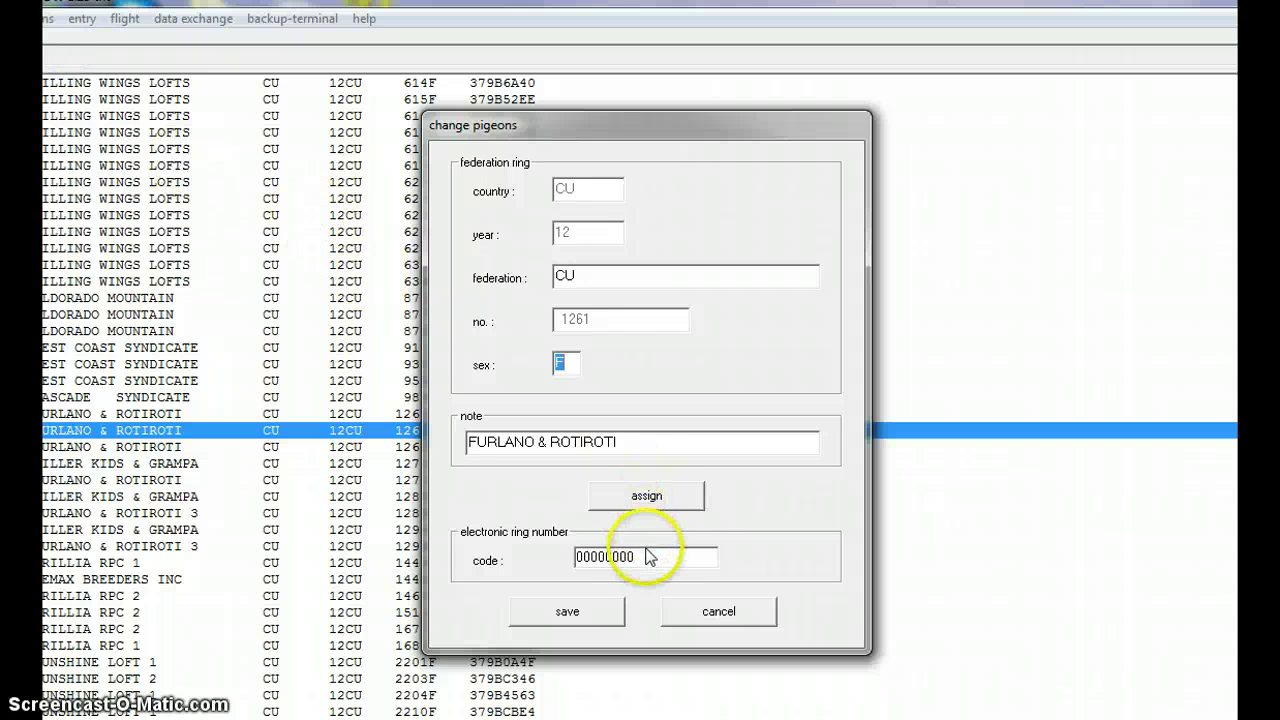
pyautogui.click(657, 497)
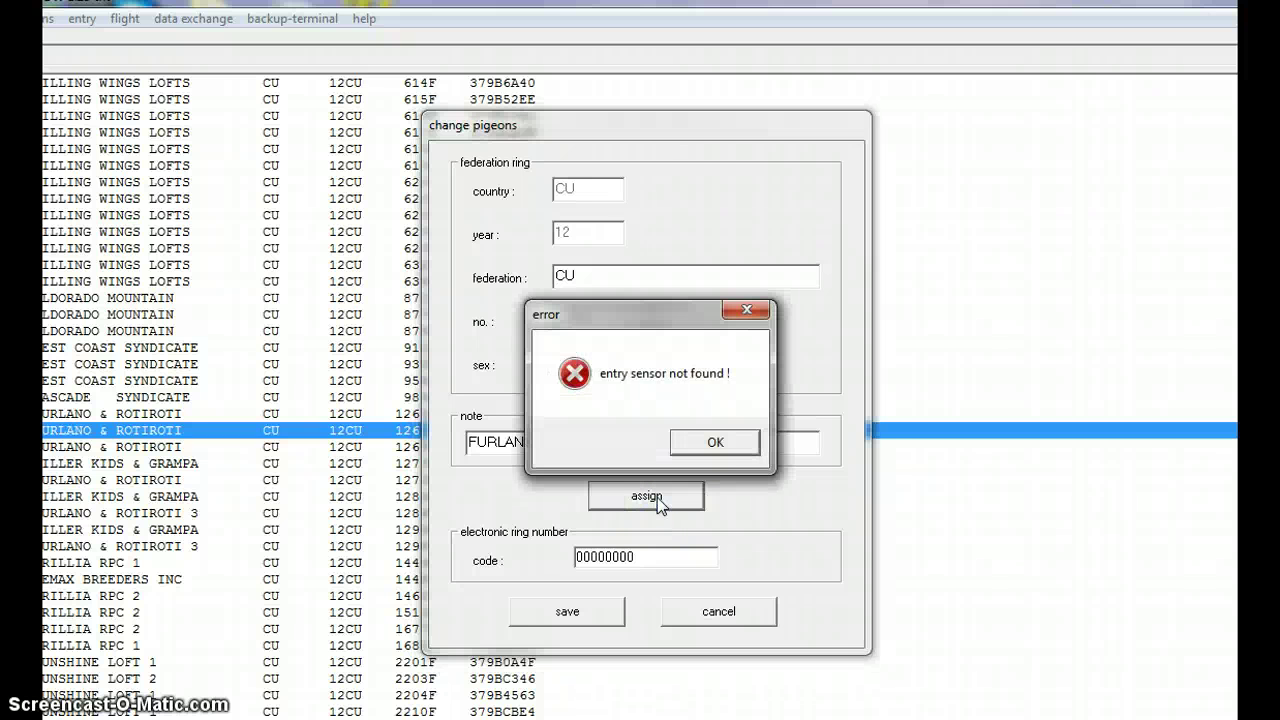
pyautogui.click(701, 441)
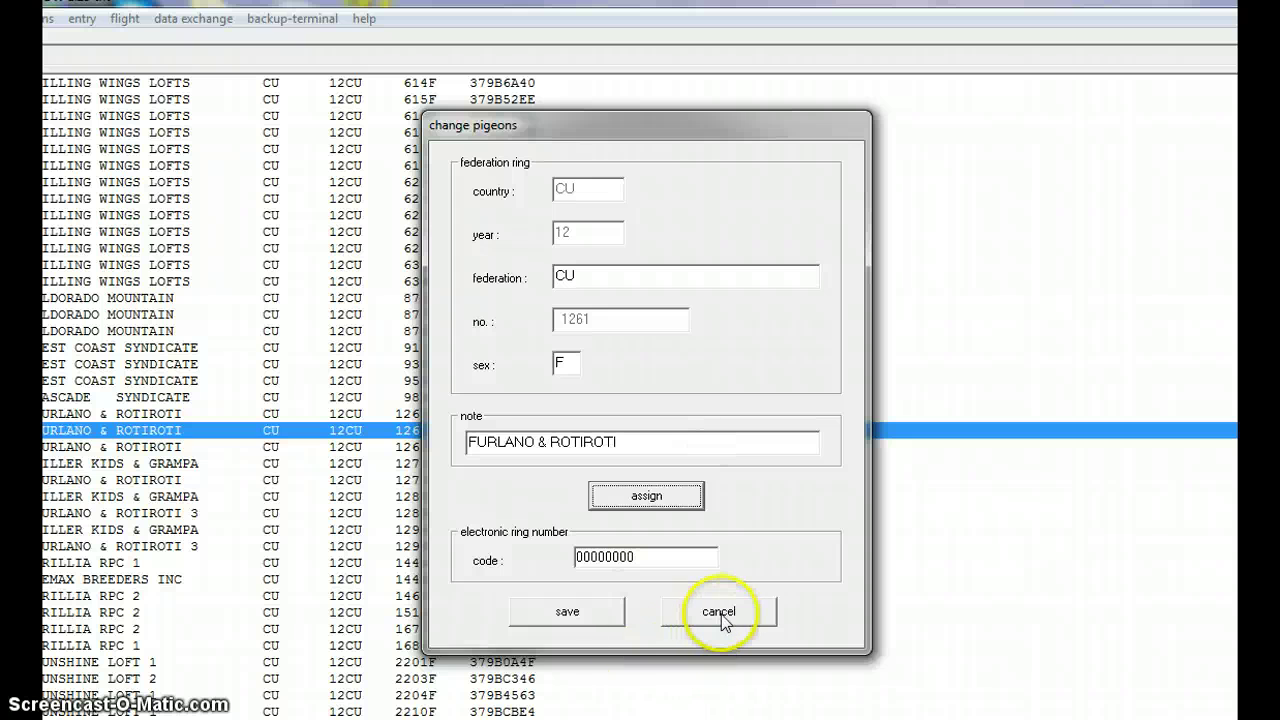
pyautogui.click(719, 612)
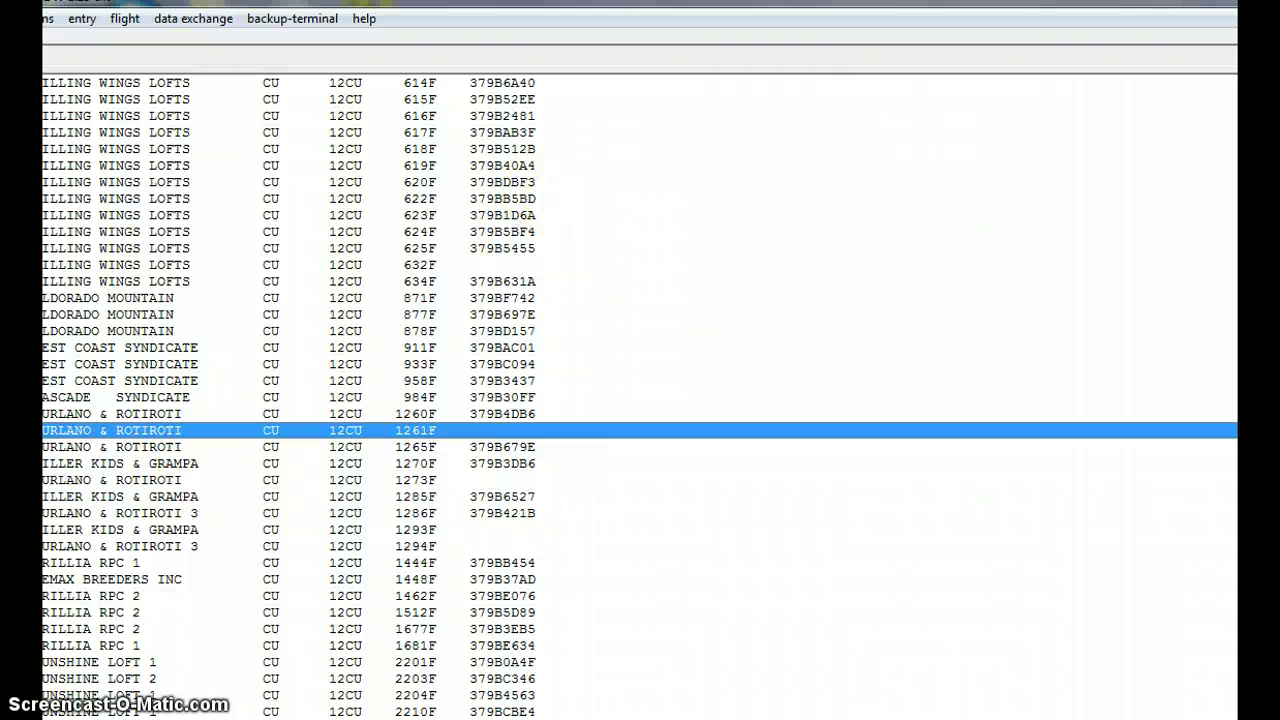
# Step: Switch back to the Admin Menu in Internet Explorer and open the Import eRings upload form
pyautogui.press('super+d')
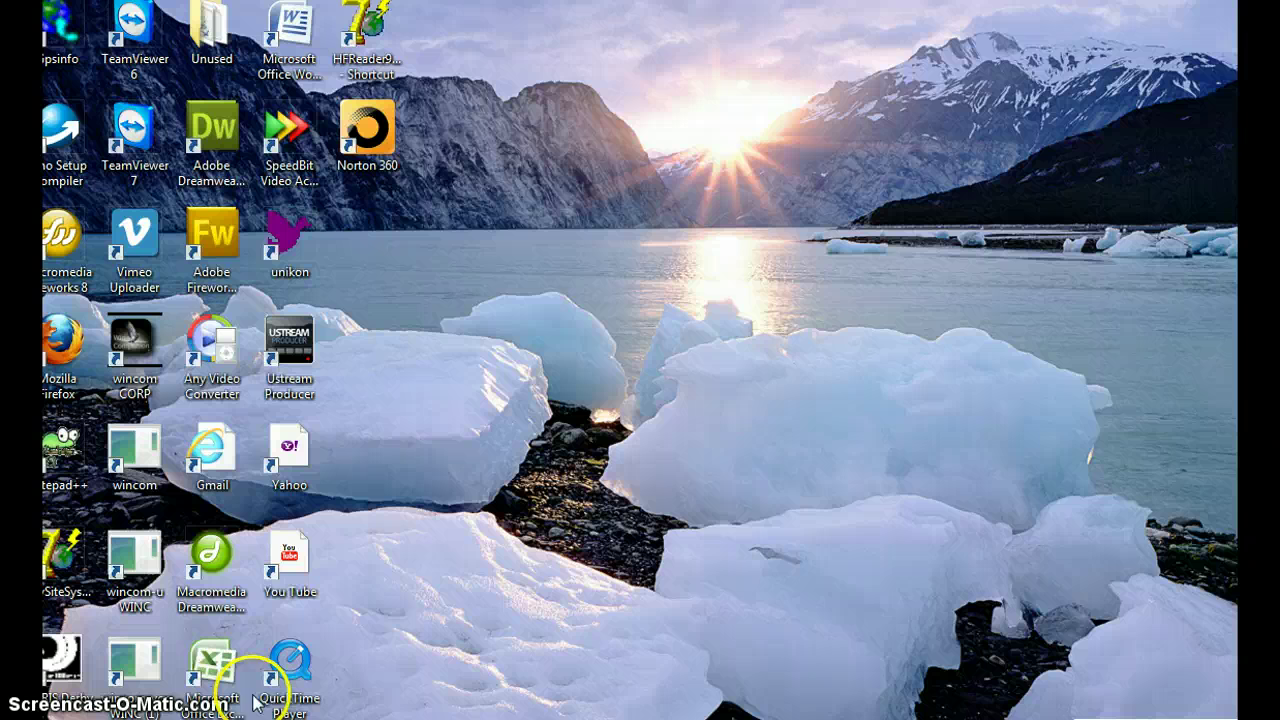
pyautogui.moveTo(232, 719)
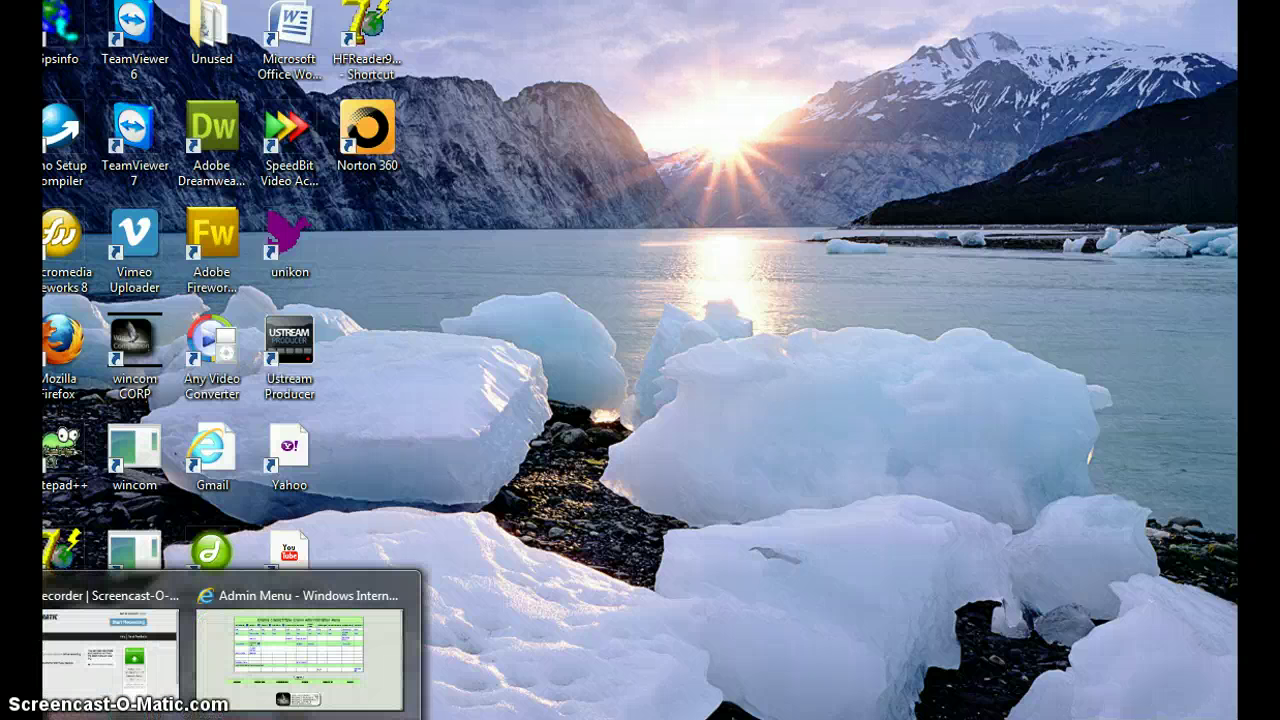
pyautogui.click(255, 655)
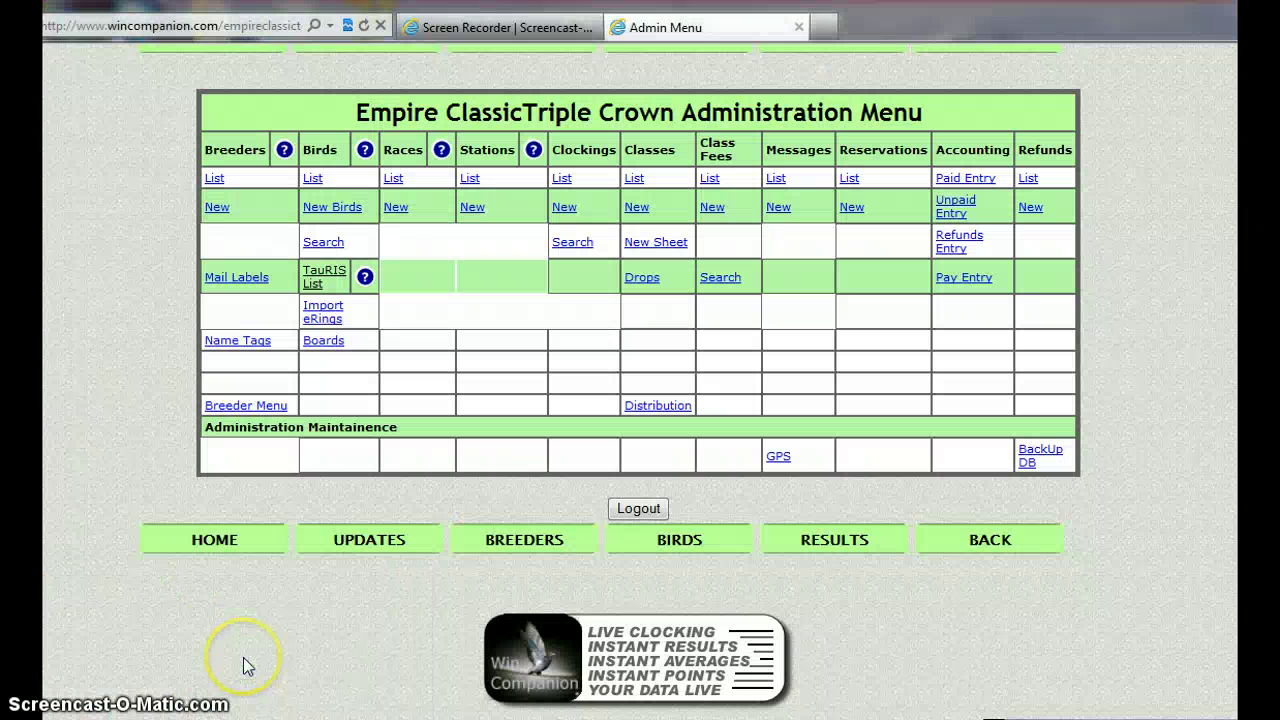
pyautogui.click(326, 313)
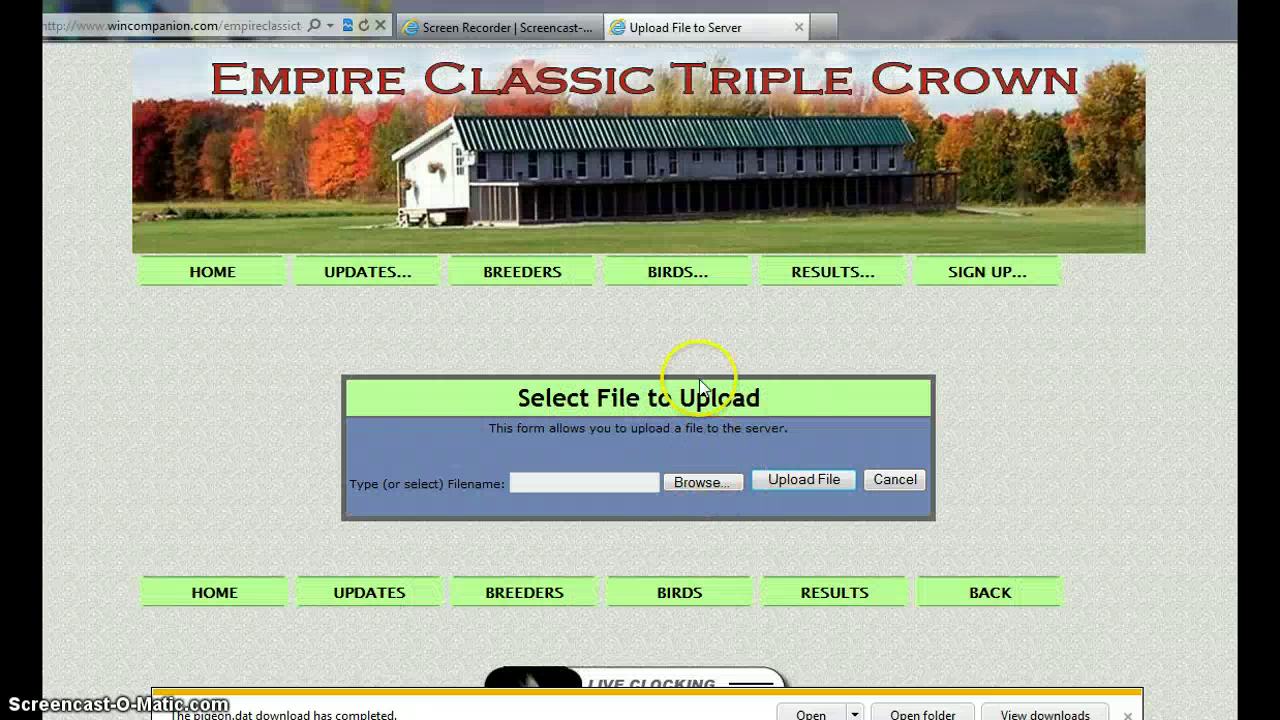
# Step: Choose pigeon.dat from the TauRIS Derby pigeon folder, check its path, and upload it to import the birds' eRings
pyautogui.click(689, 482)
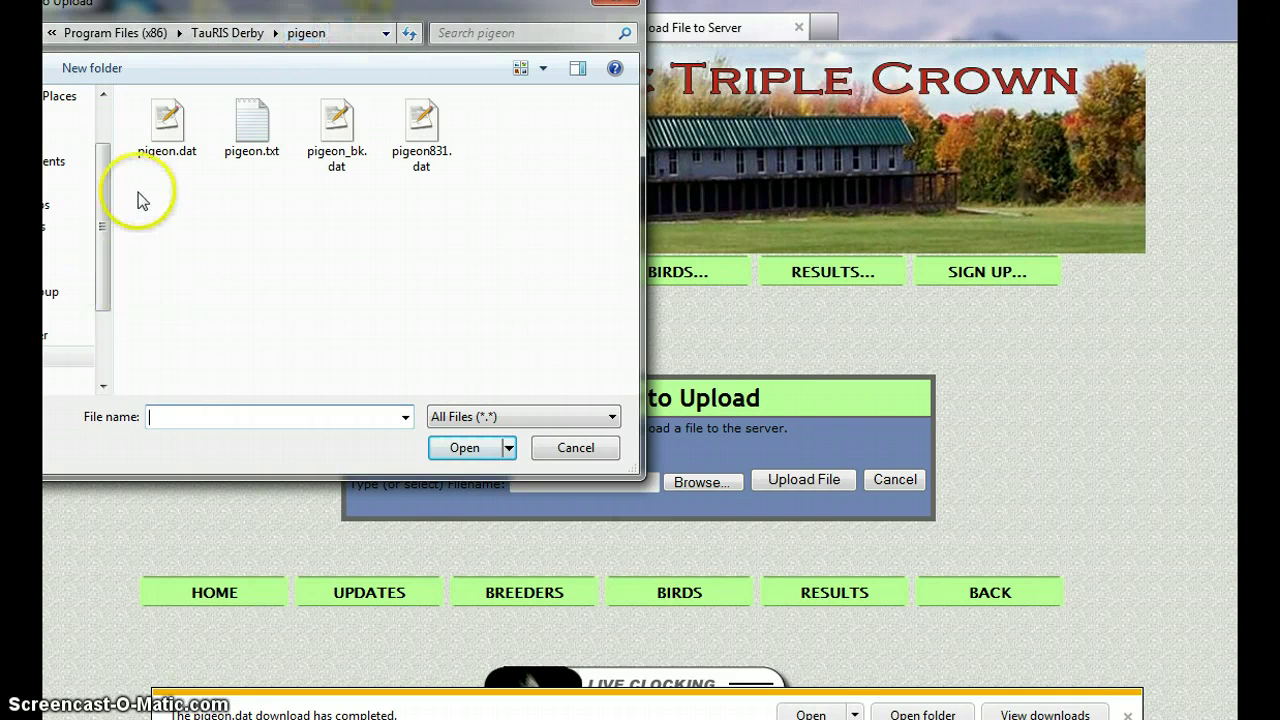
pyautogui.click(165, 124)
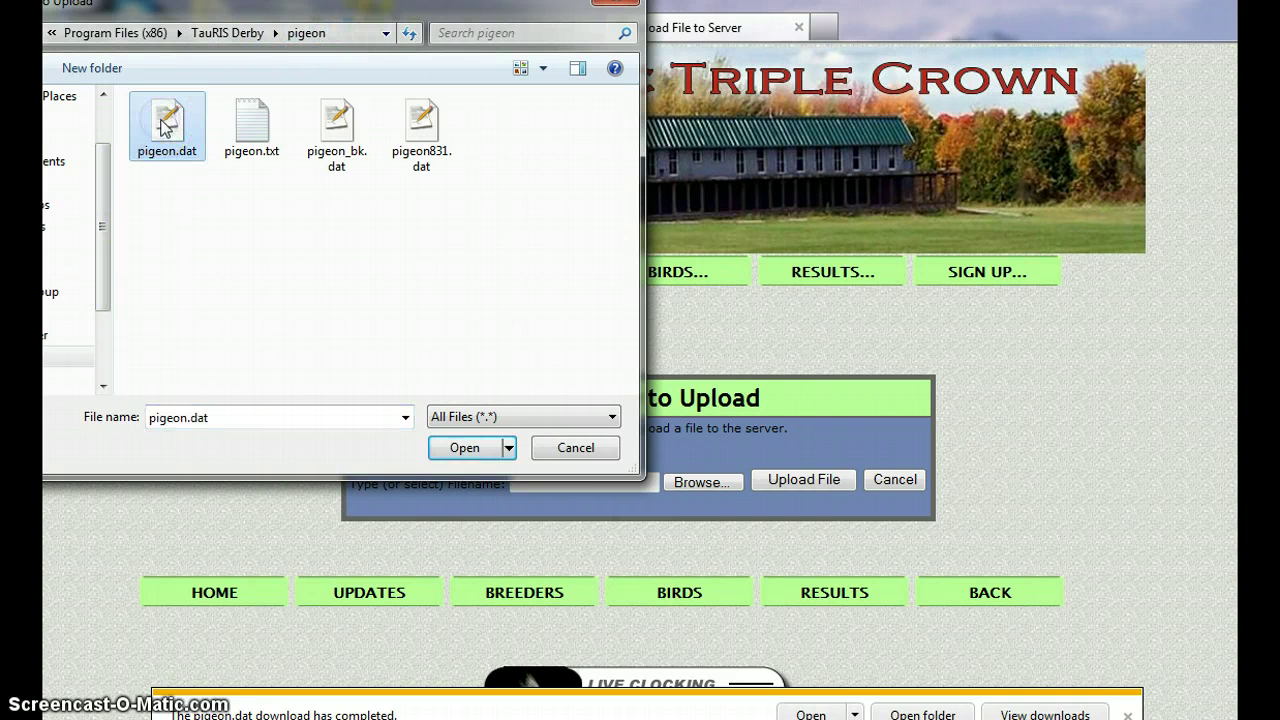
pyautogui.click(466, 448)
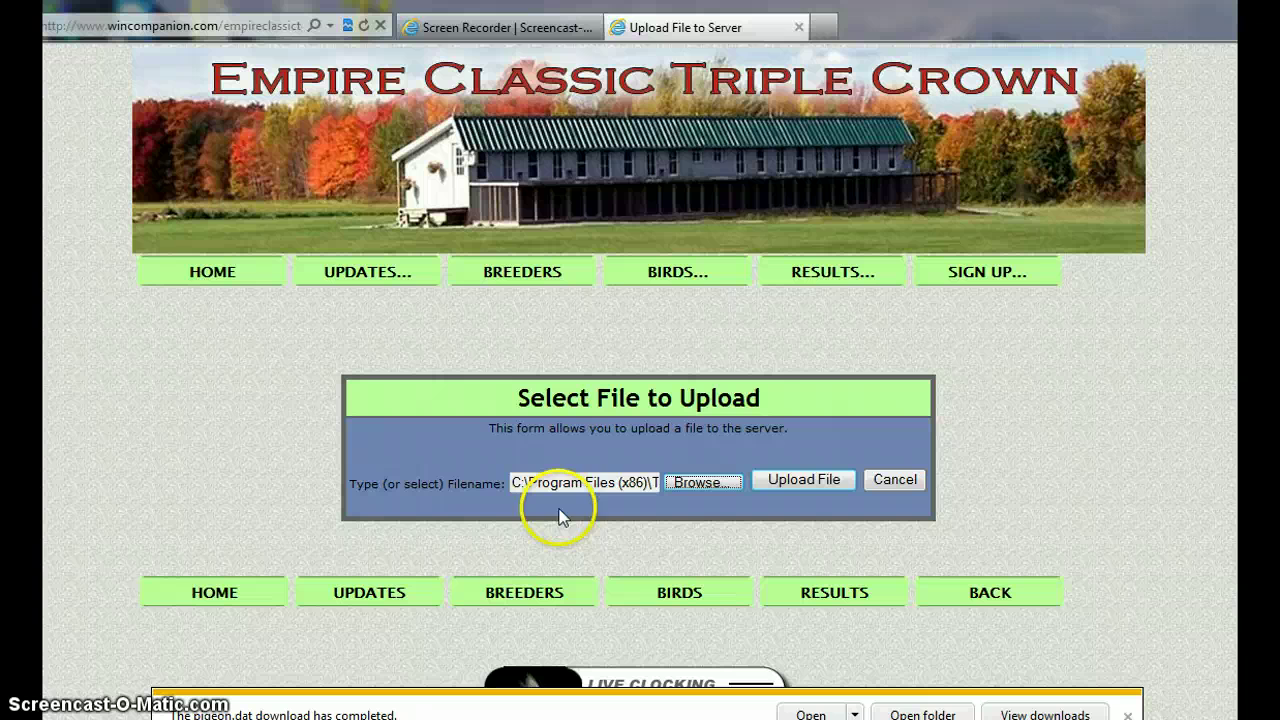
pyautogui.click(606, 479)
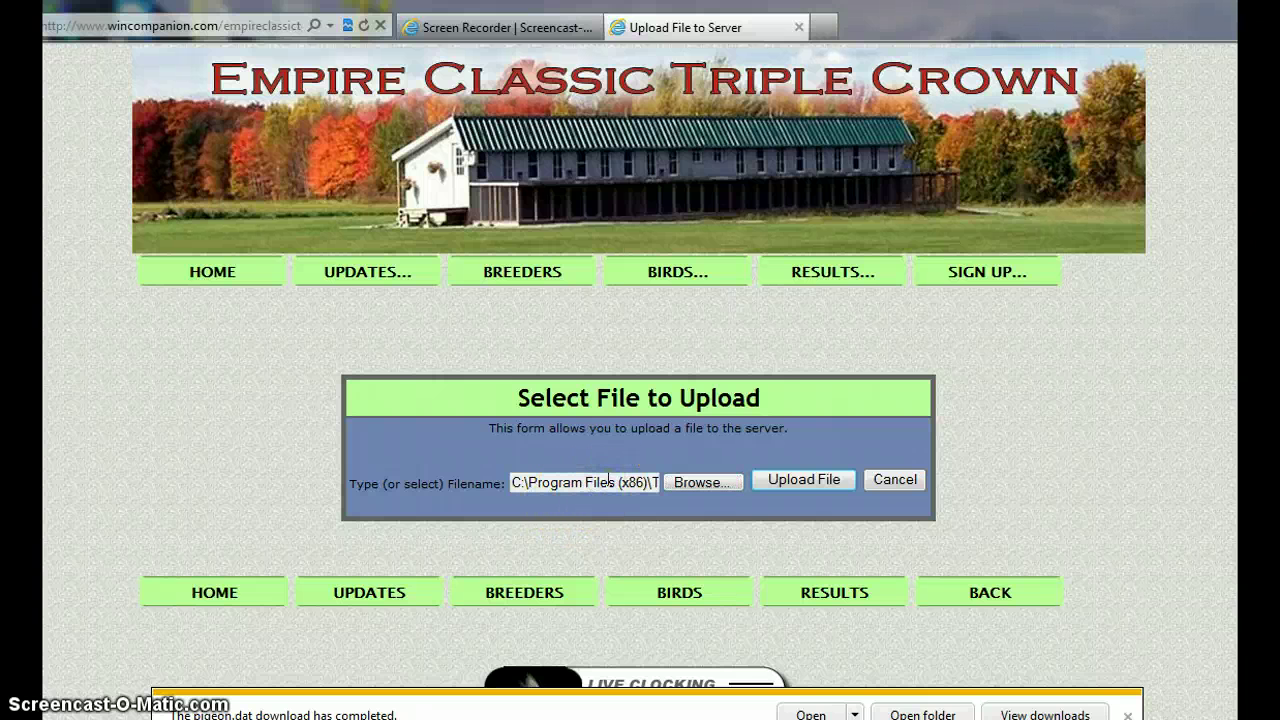
pyautogui.press('End')
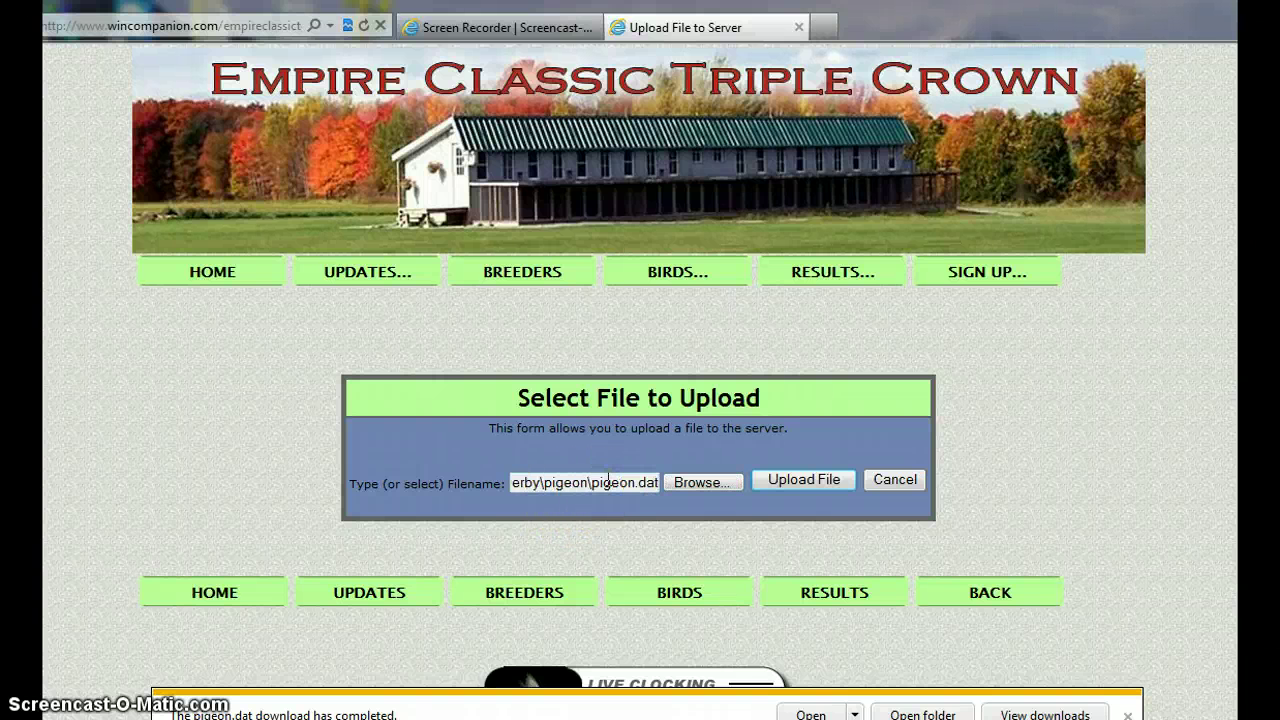
pyautogui.click(800, 482)
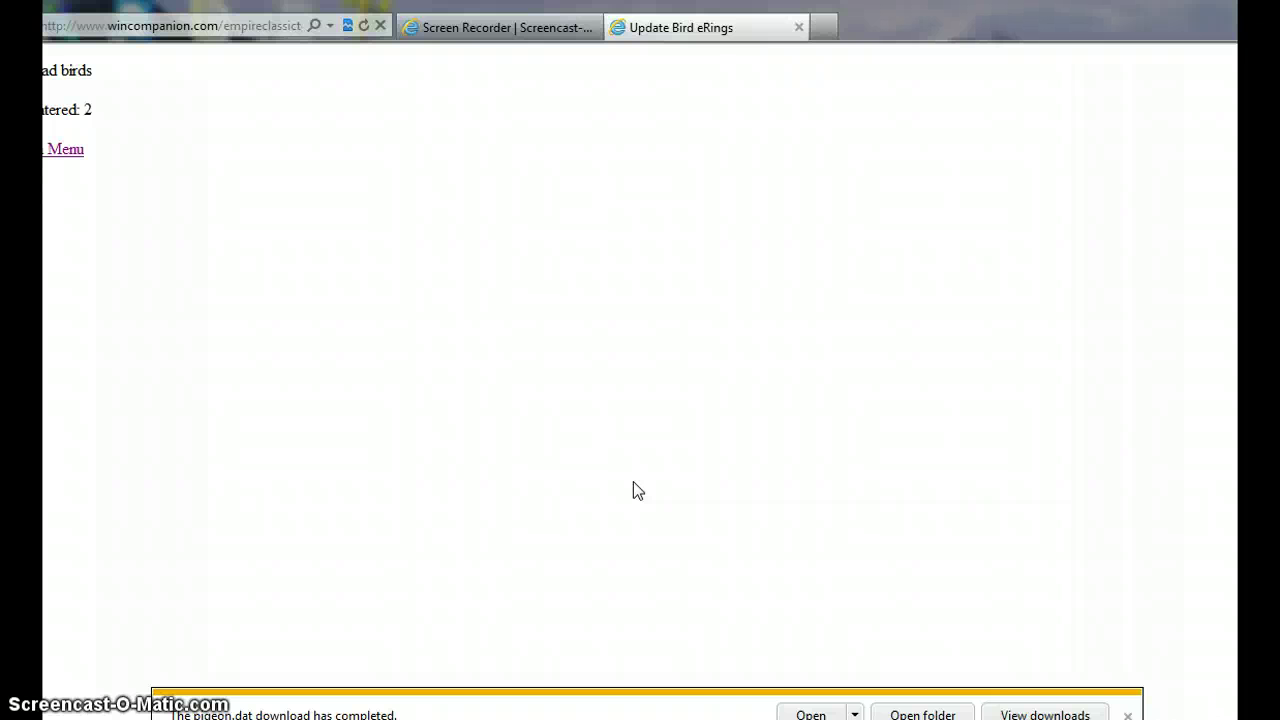
pyautogui.click(498, 358)
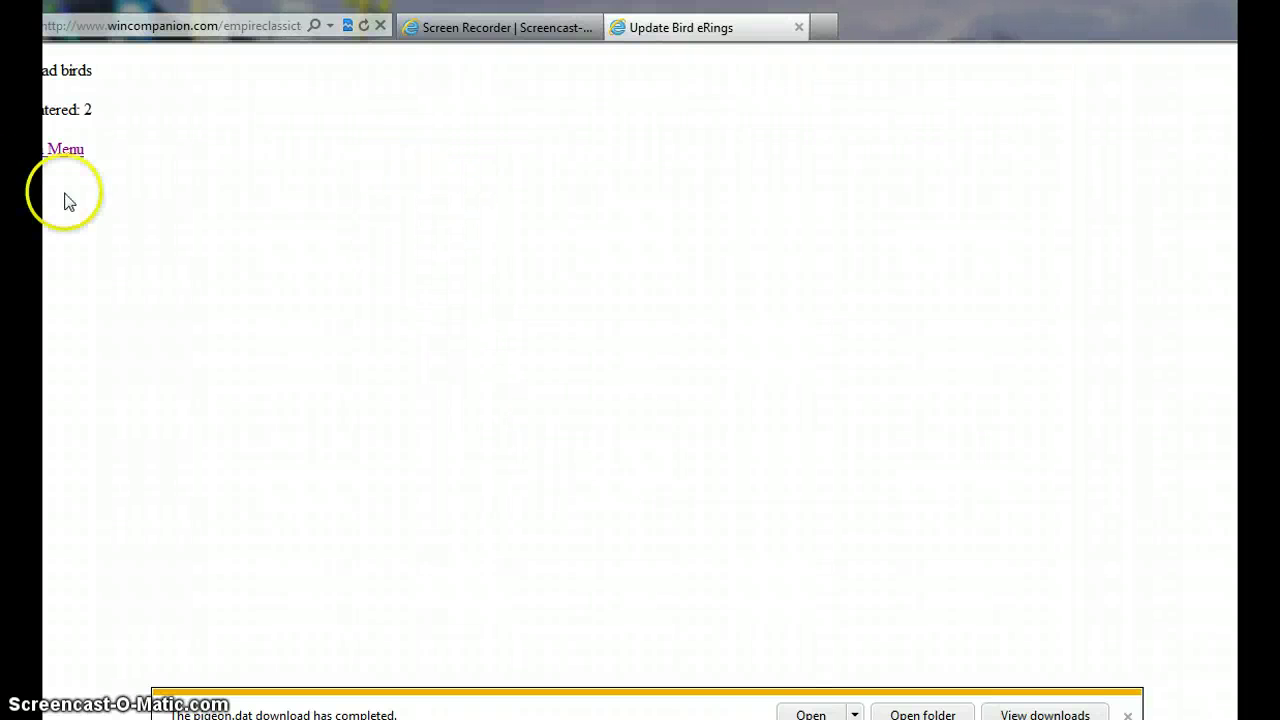
# Step: Return to the Admin Menu, open the list of all birds, and look through its eRing column
pyautogui.click(64, 150)
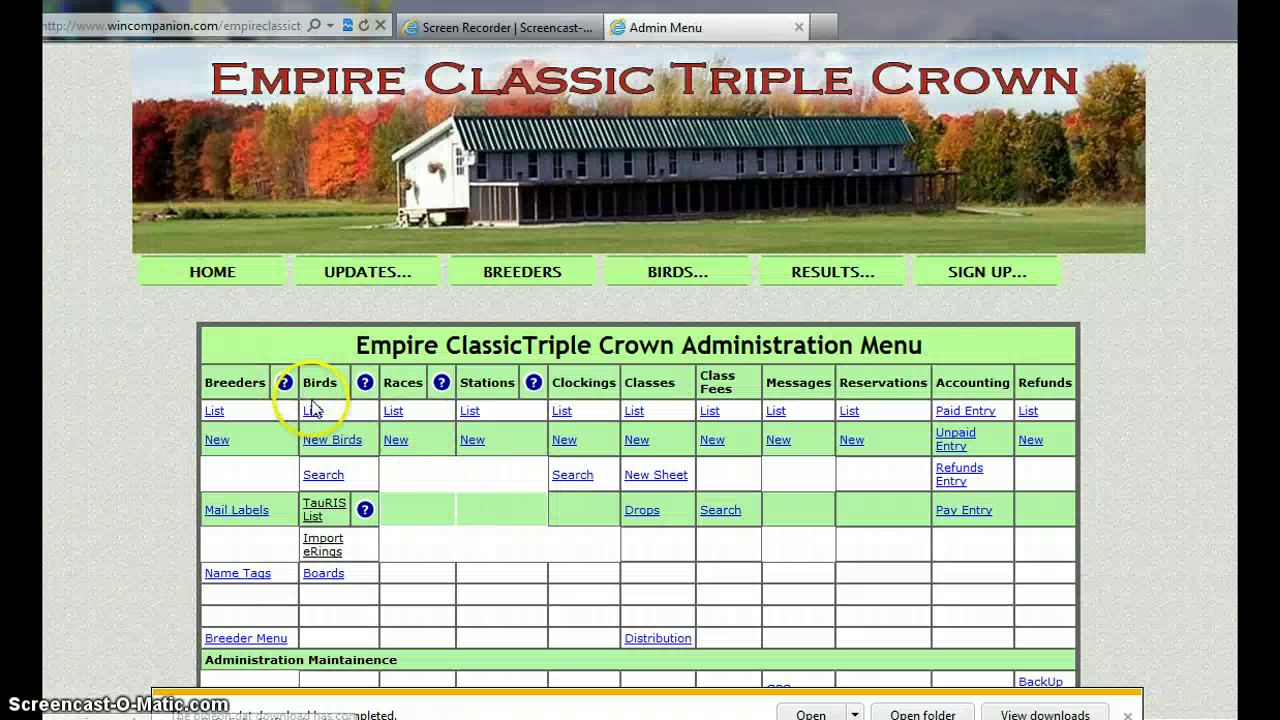
pyautogui.click(312, 410)
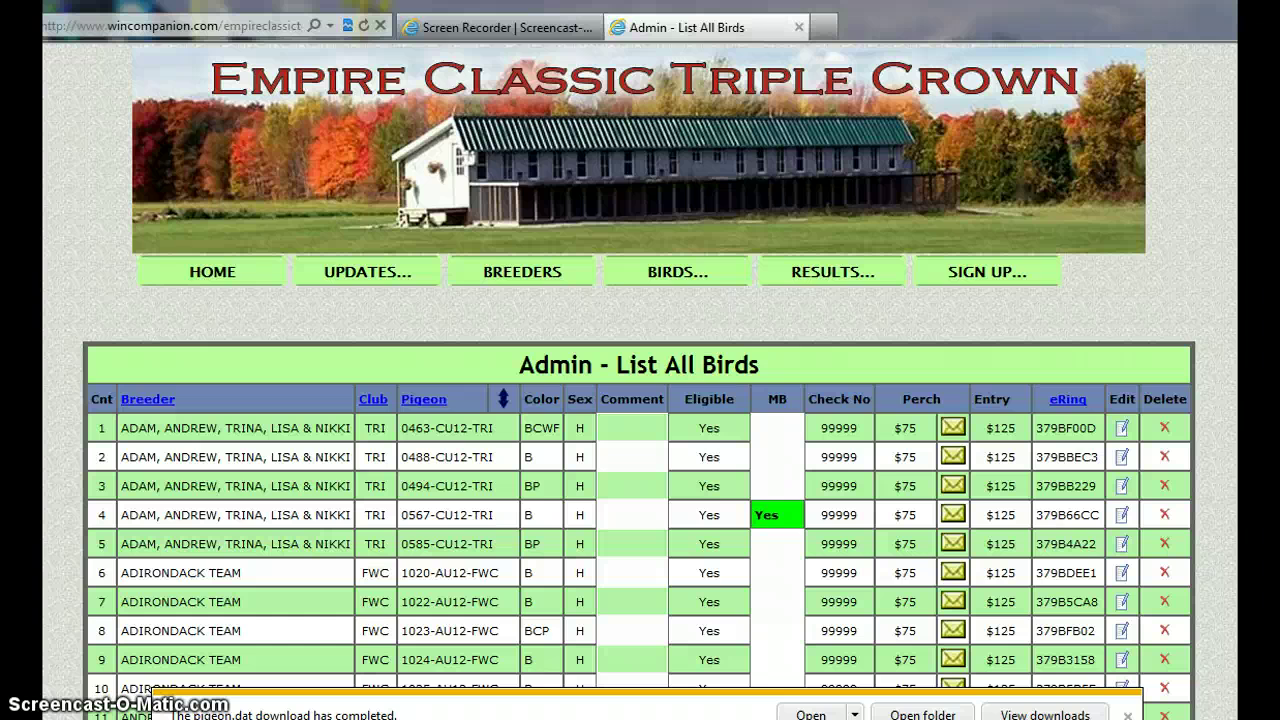
pyautogui.scroll(-10, 640, 380)
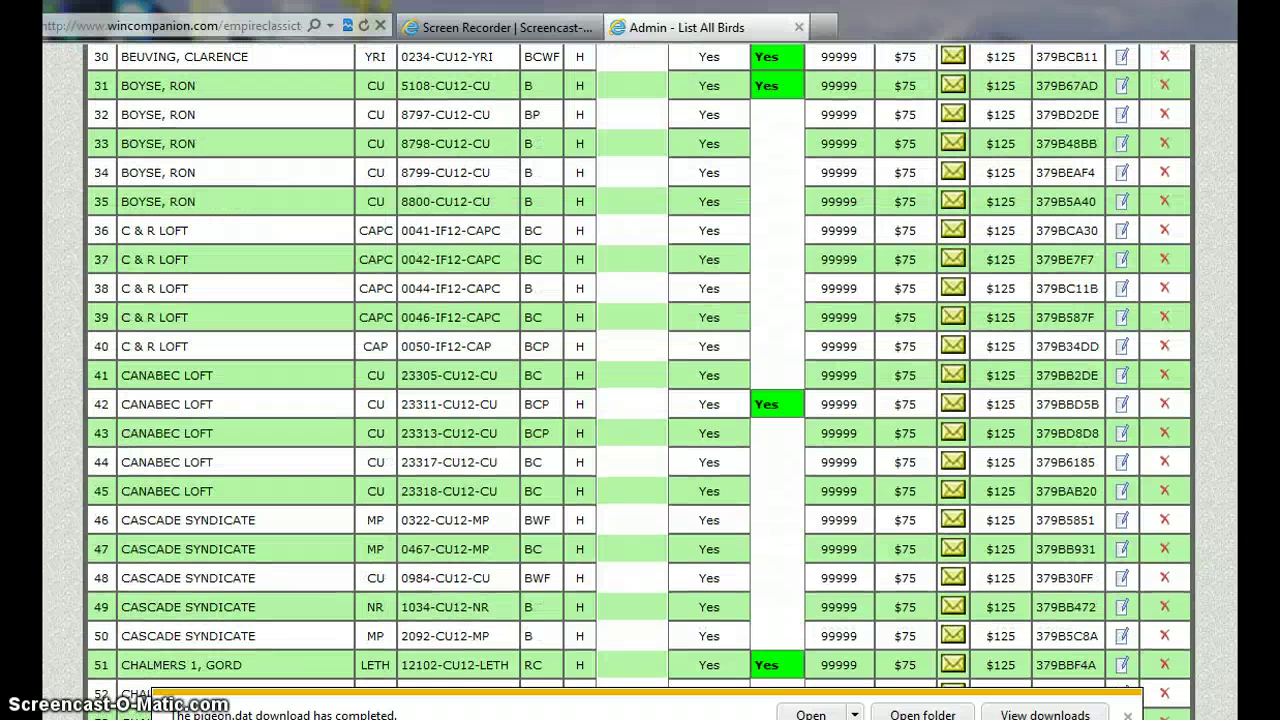
pyautogui.scroll(3, 640, 380)
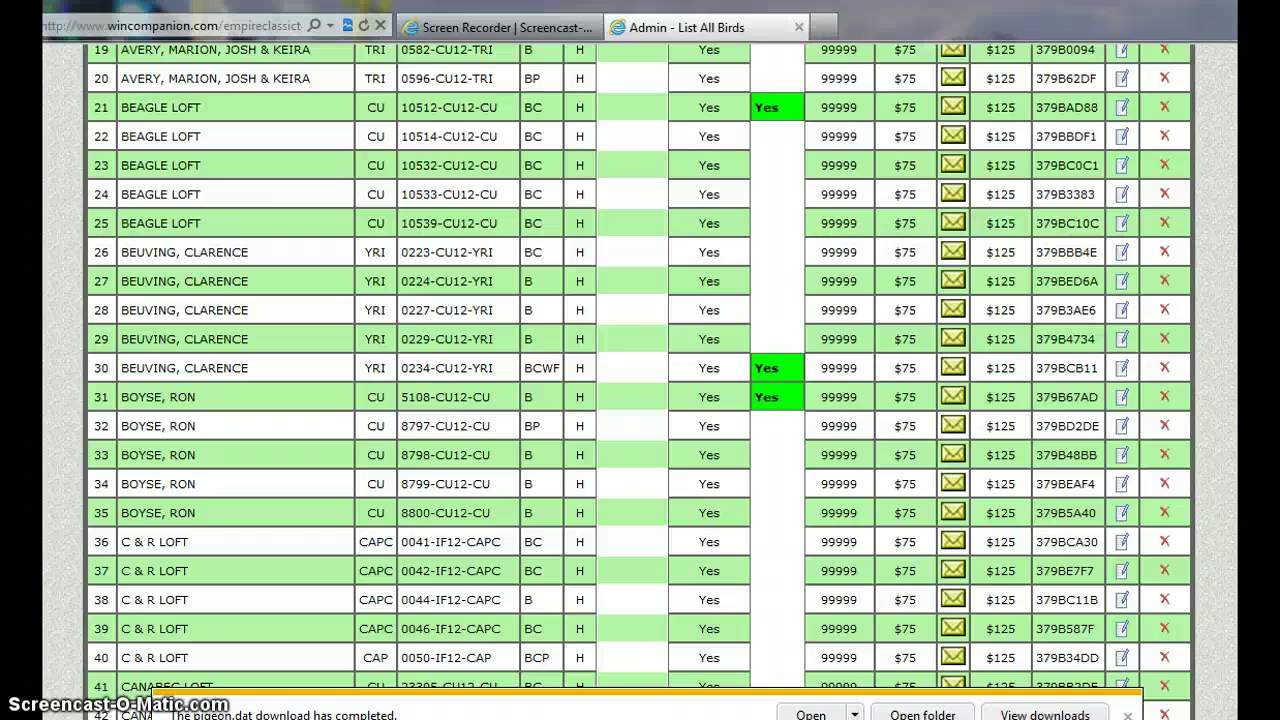
pyautogui.scroll(7, 640, 380)
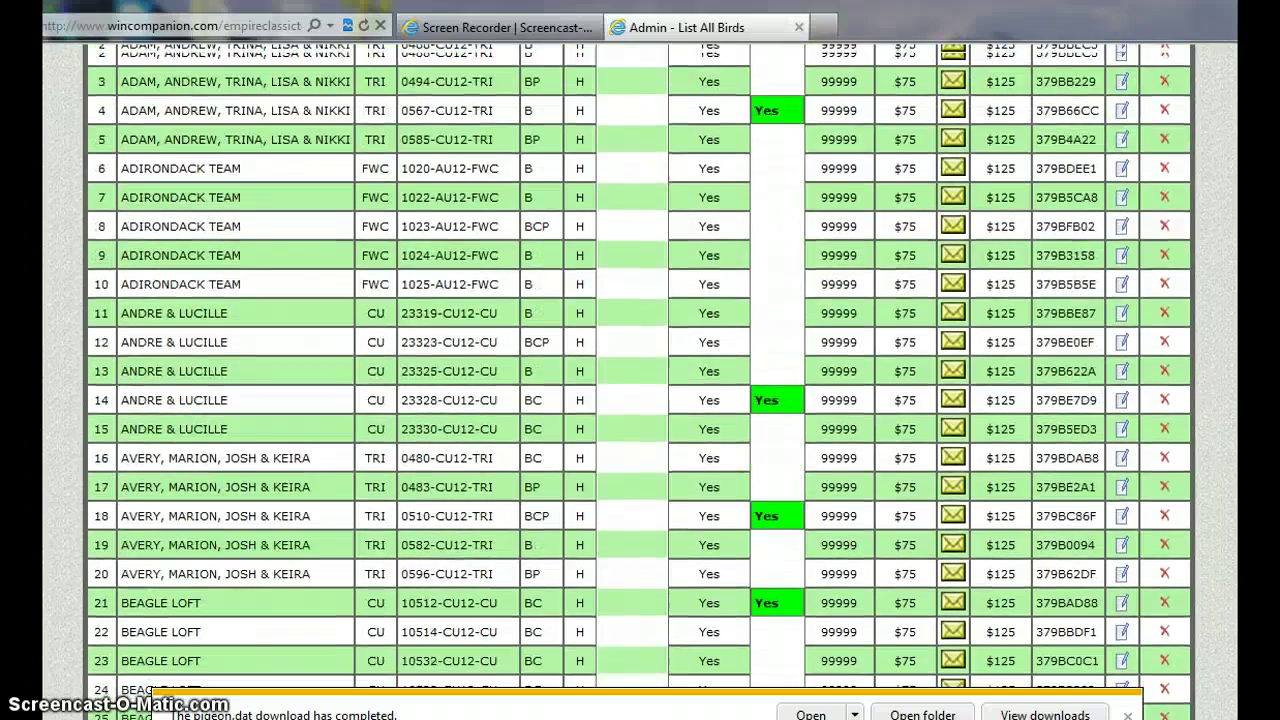
pyautogui.scroll(2, 640, 380)
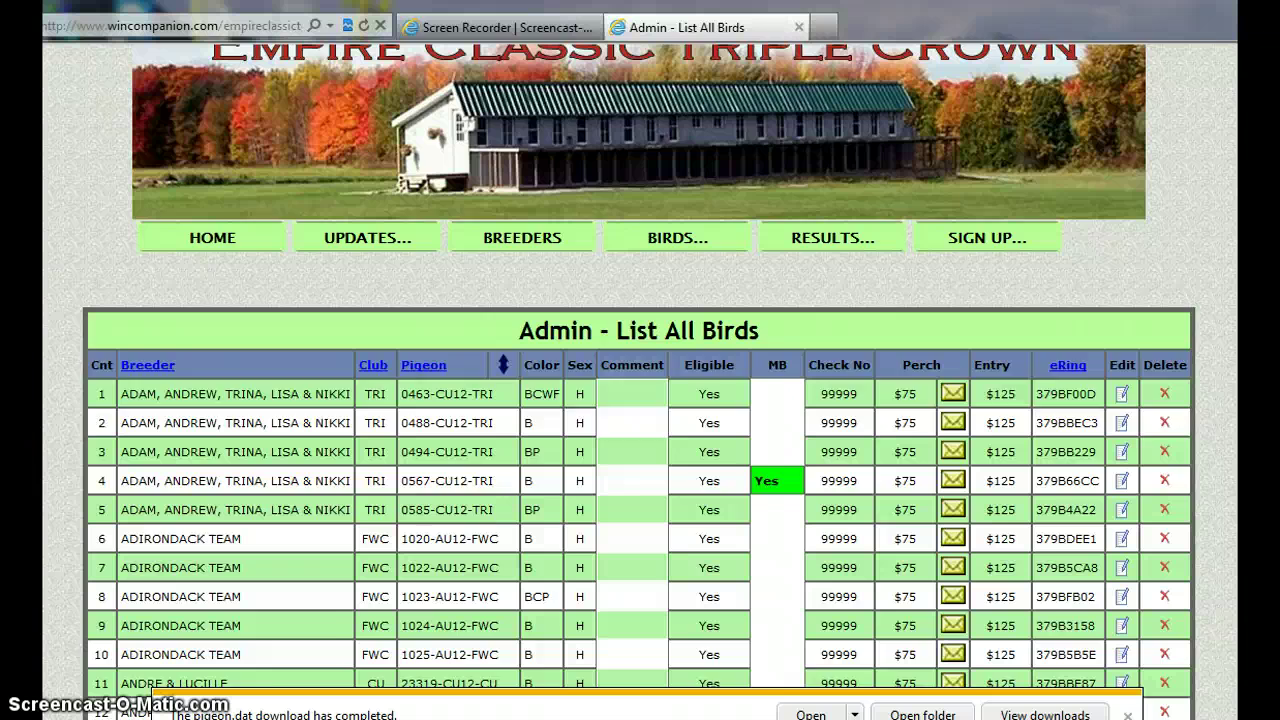
pyautogui.scroll(1, 640, 380)
pyautogui.scroll(-2, 640, 380)
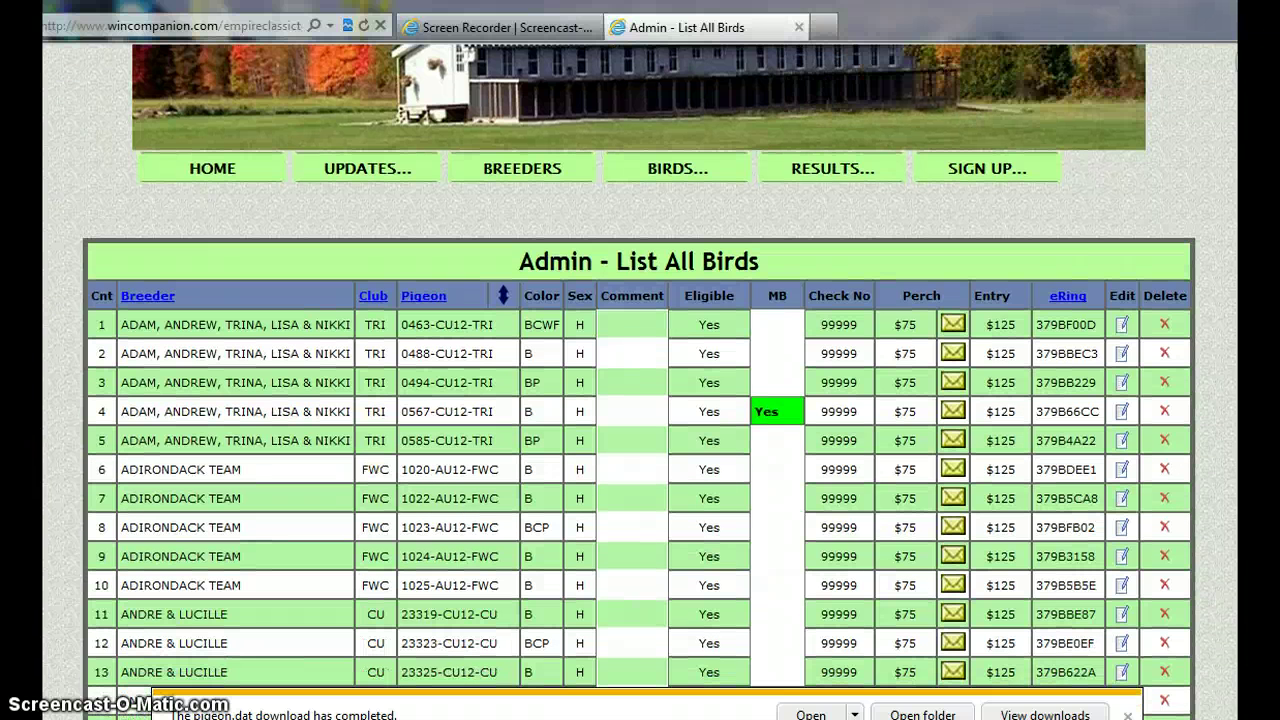
# Step: Go back to the Admin Menu, open the TauRIS List help page, and review the pigeon.dat export and import instructions
pyautogui.moveTo(975, 170)
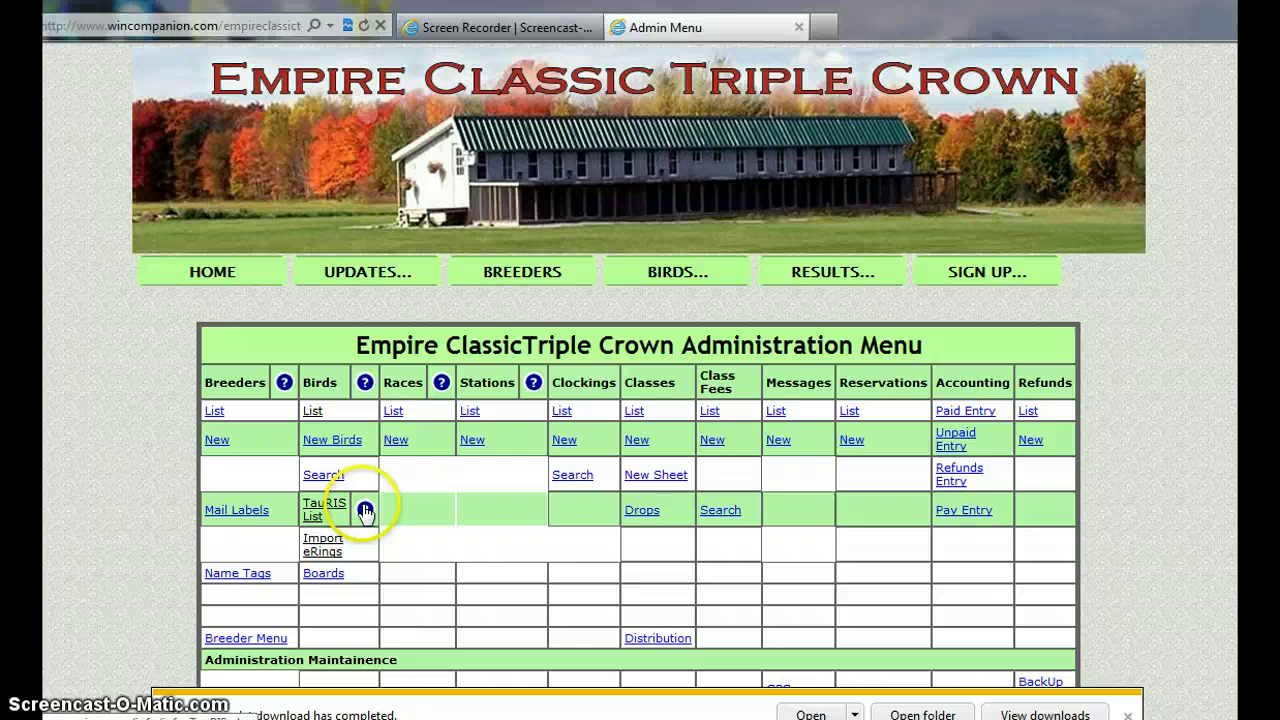
pyautogui.click(365, 510)
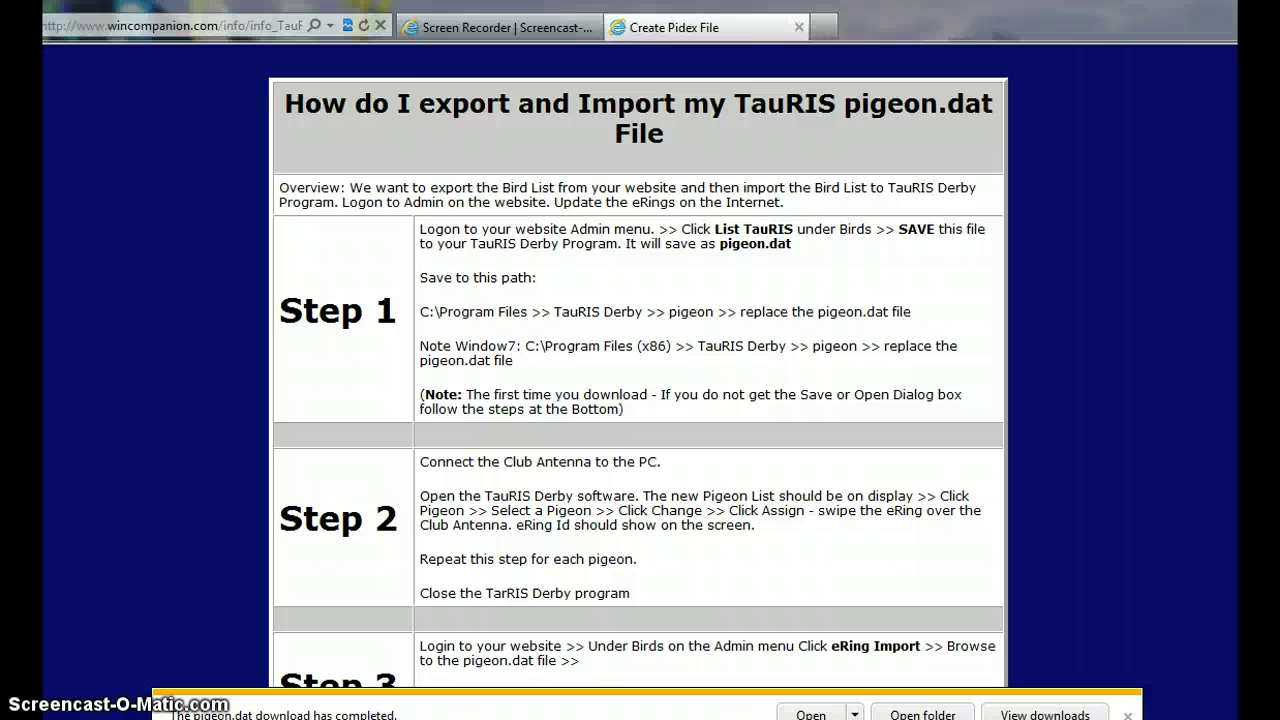
pyautogui.scroll(-3, 638, 380)
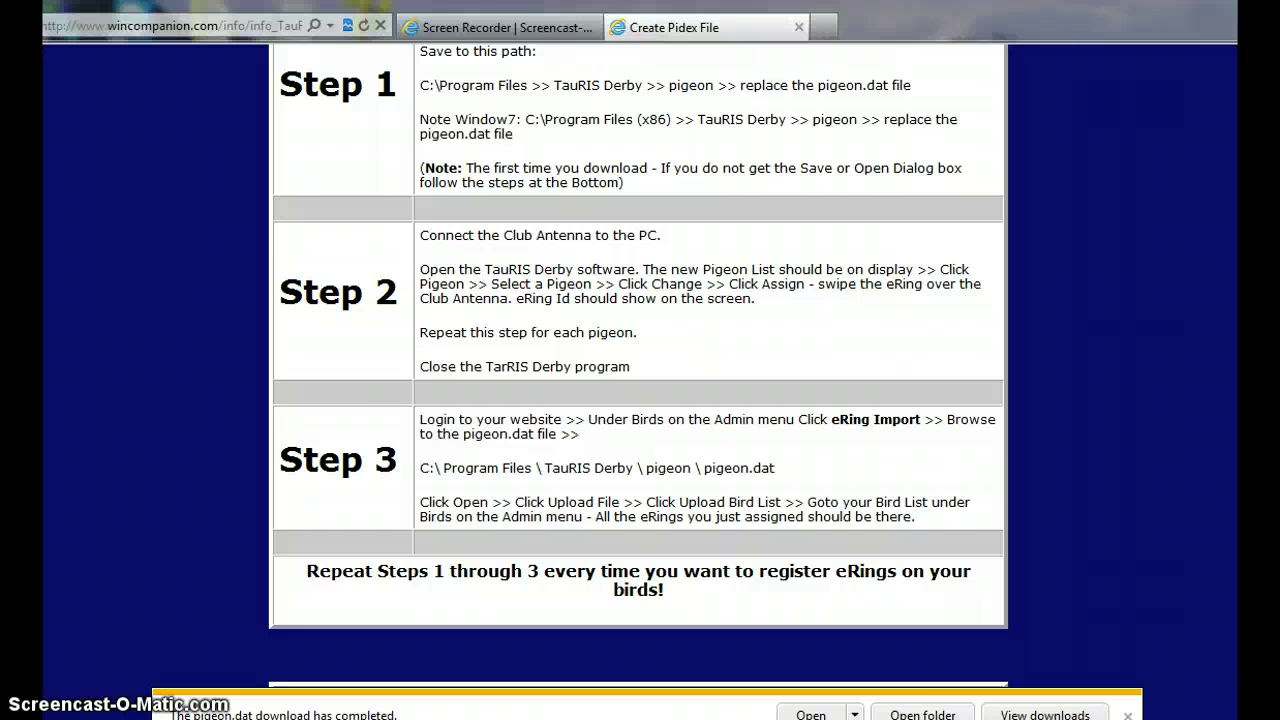
pyautogui.scroll(3, 638, 380)
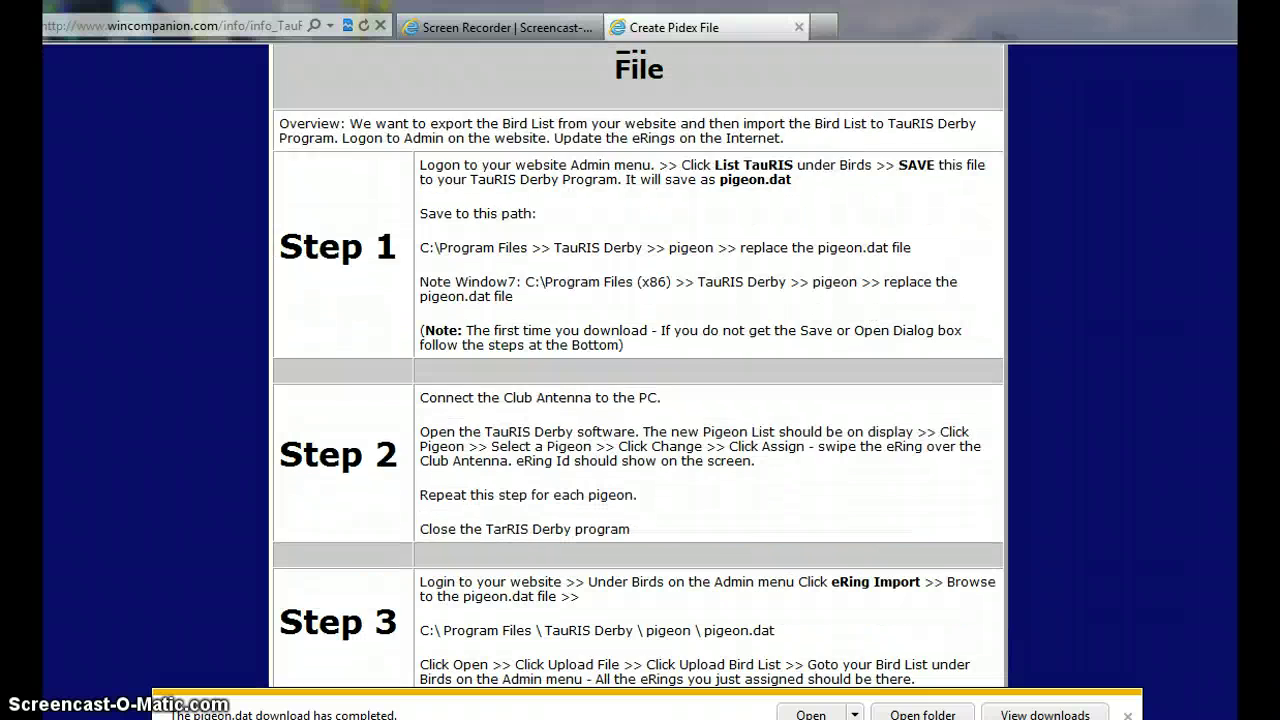